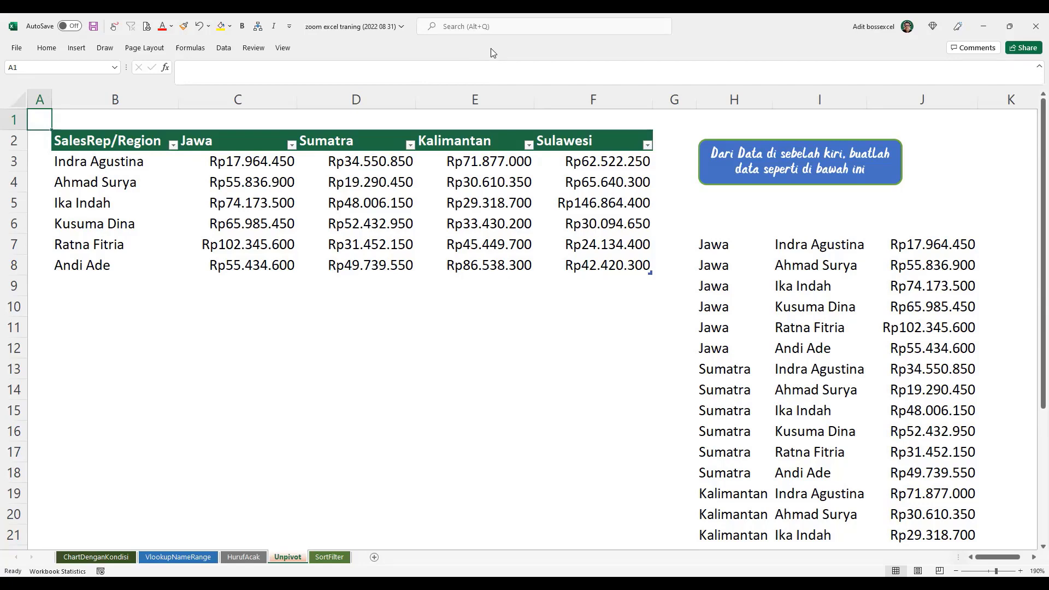
# Compare the sales table in B2:F8 with the expected three-column list starting at H7.
pyautogui.click(493, 53)
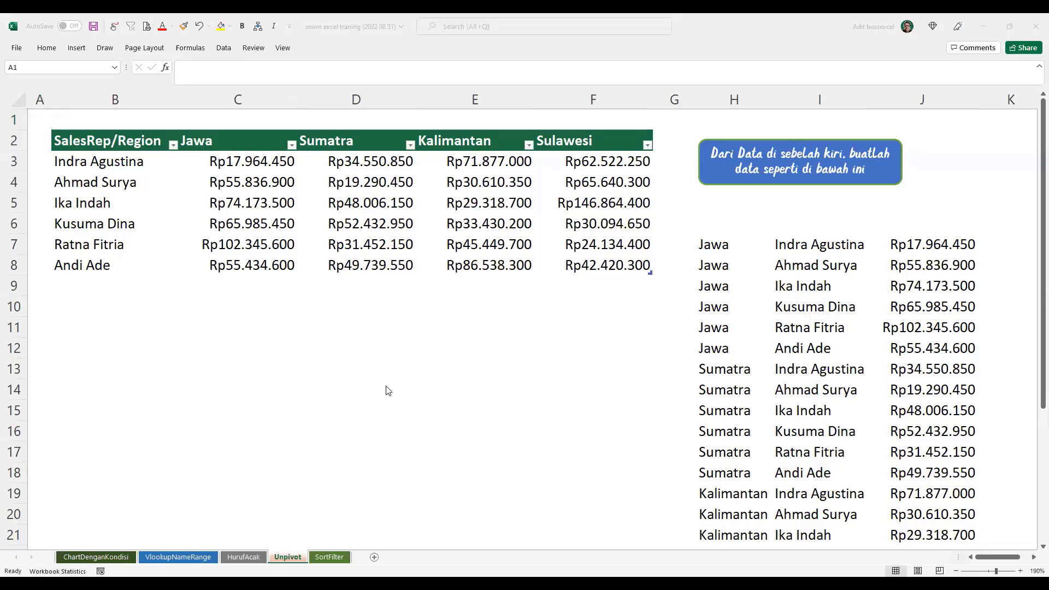
pyautogui.click(312, 350)
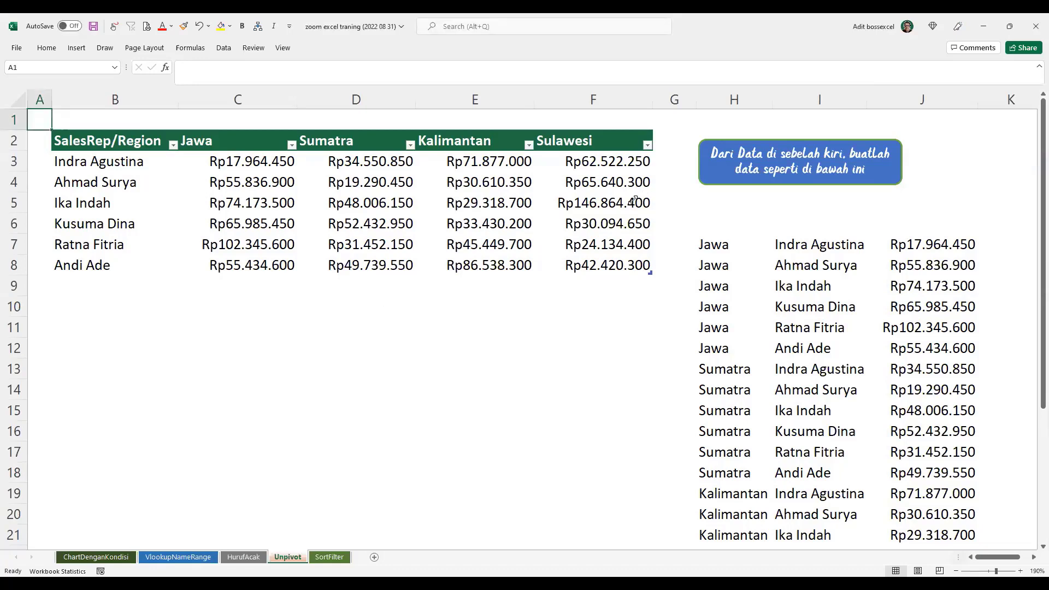
pyautogui.click(720, 158)
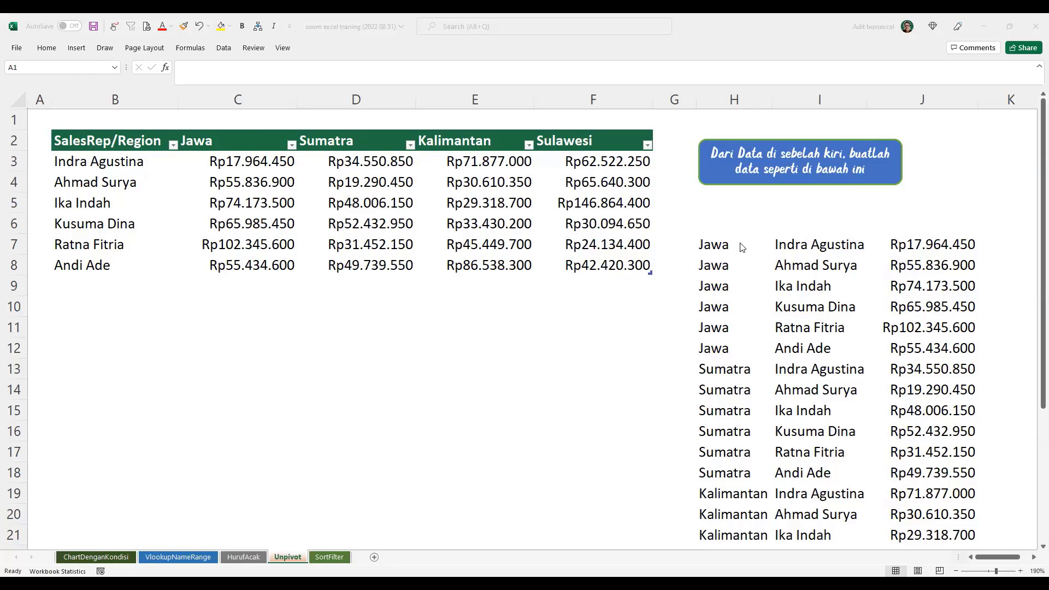
pyautogui.moveTo(736, 244); pyautogui.dragTo(941, 393)
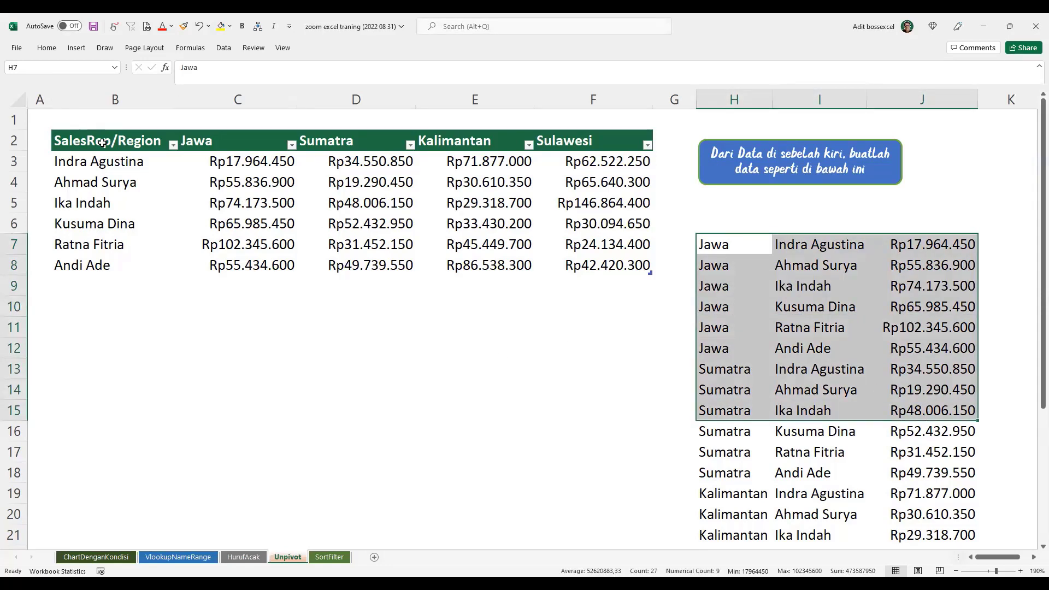
pyautogui.moveTo(102, 142); pyautogui.dragTo(608, 261)
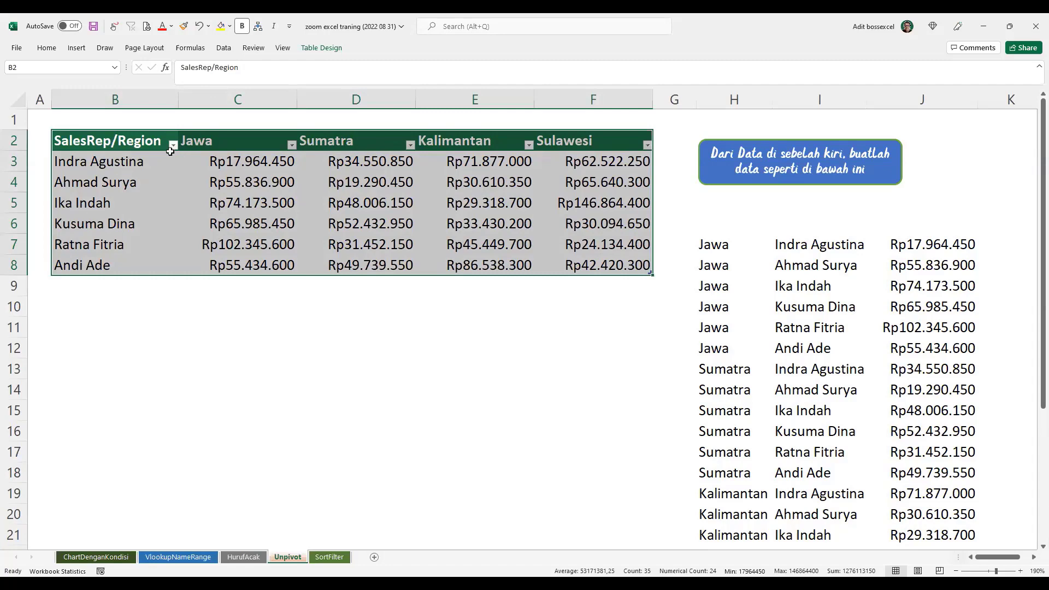
pyautogui.moveTo(159, 144); pyautogui.dragTo(607, 261)
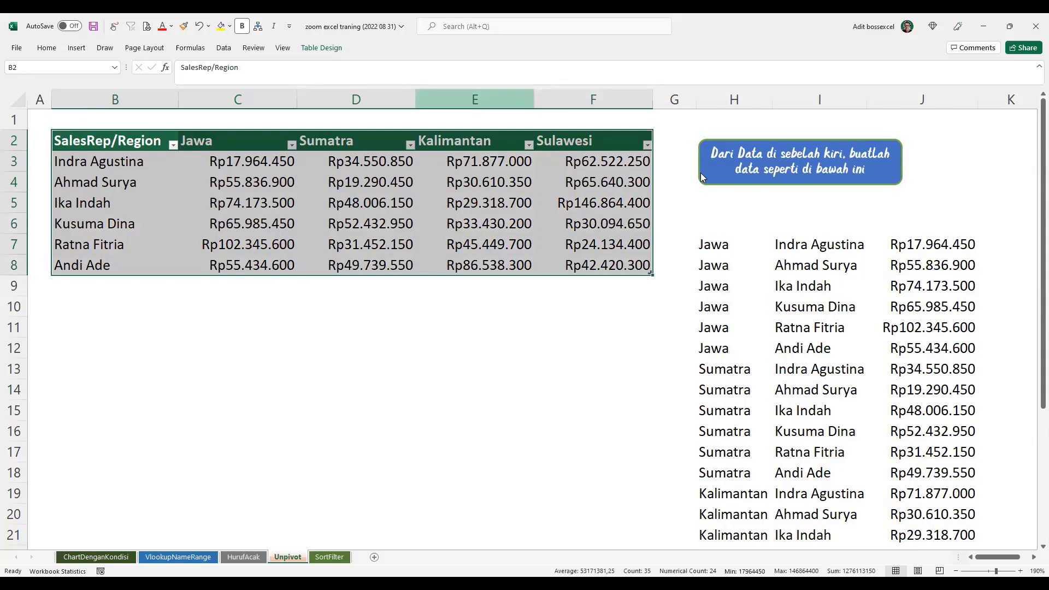
# Handwrite "pivoted" beneath the sales table and draw lines under its header row and beside the SalesRep/Region column.
pyautogui.click(113, 32)
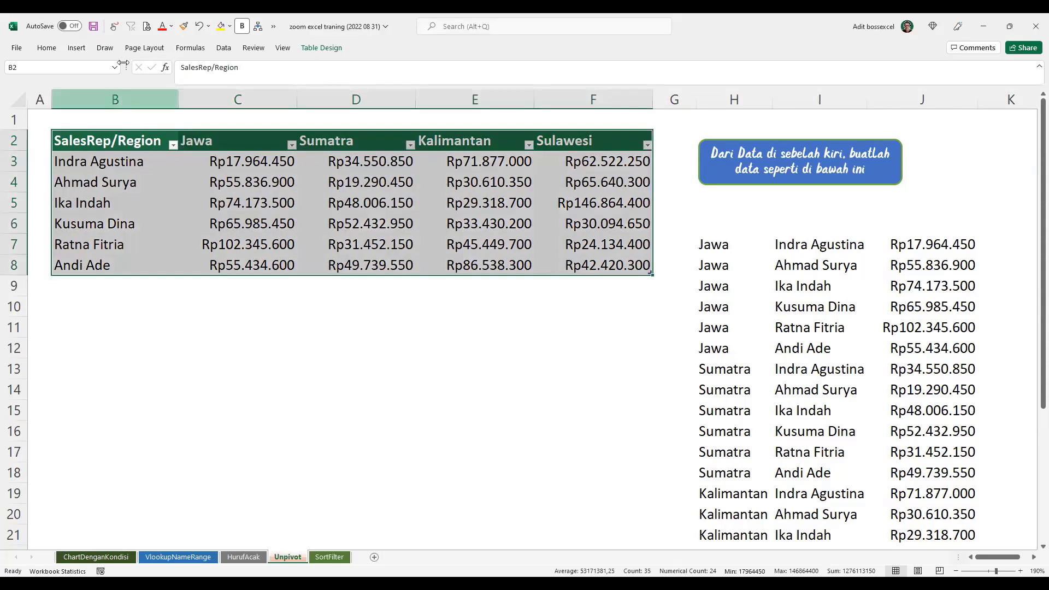
pyautogui.click(115, 30)
pyautogui.moveTo(202, 292); pyautogui.dragTo(205, 301)
pyautogui.moveTo(217, 290)
pyautogui.mouseDown()
pyautogui.moveTo(218, 301)
pyautogui.moveTo(240, 290)
pyautogui.moveTo(271, 300)
pyautogui.moveTo(278, 285)
pyautogui.mouseUp()
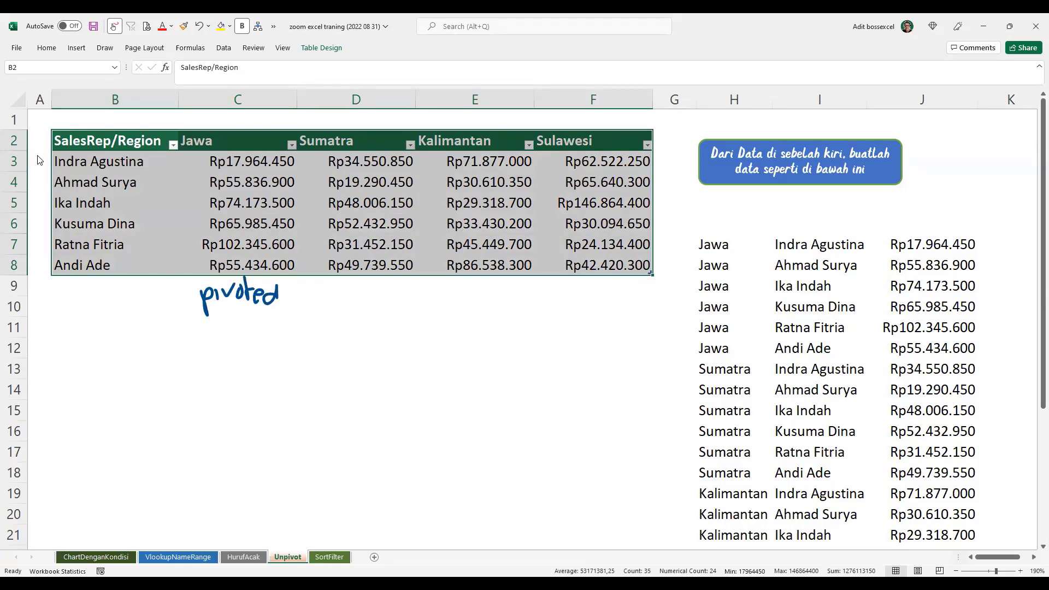
pyautogui.moveTo(36, 153); pyautogui.dragTo(689, 152)
pyautogui.moveTo(167, 114); pyautogui.dragTo(167, 293)
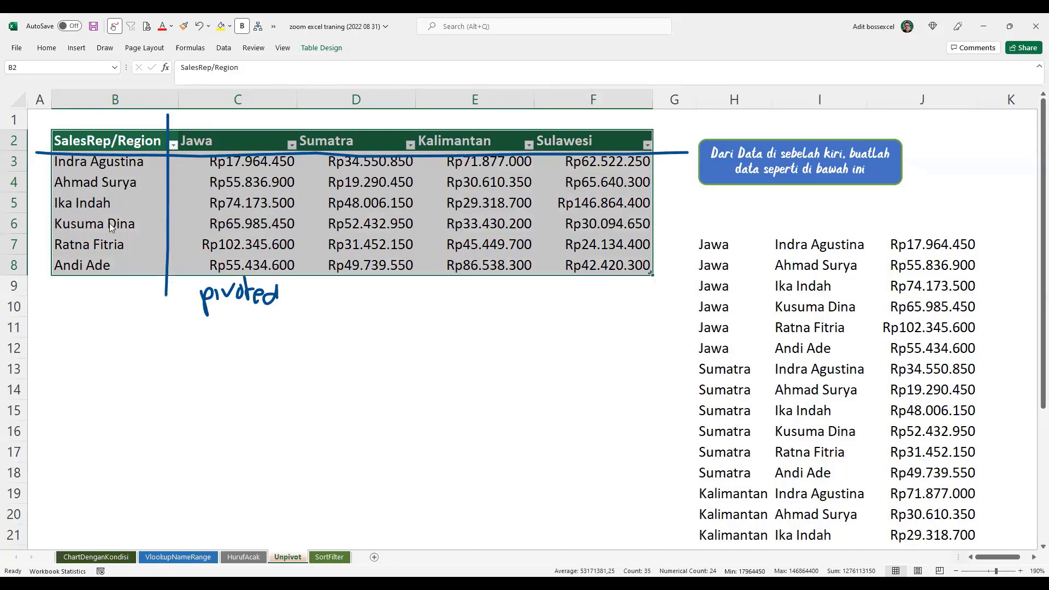
pyautogui.click(442, 79)
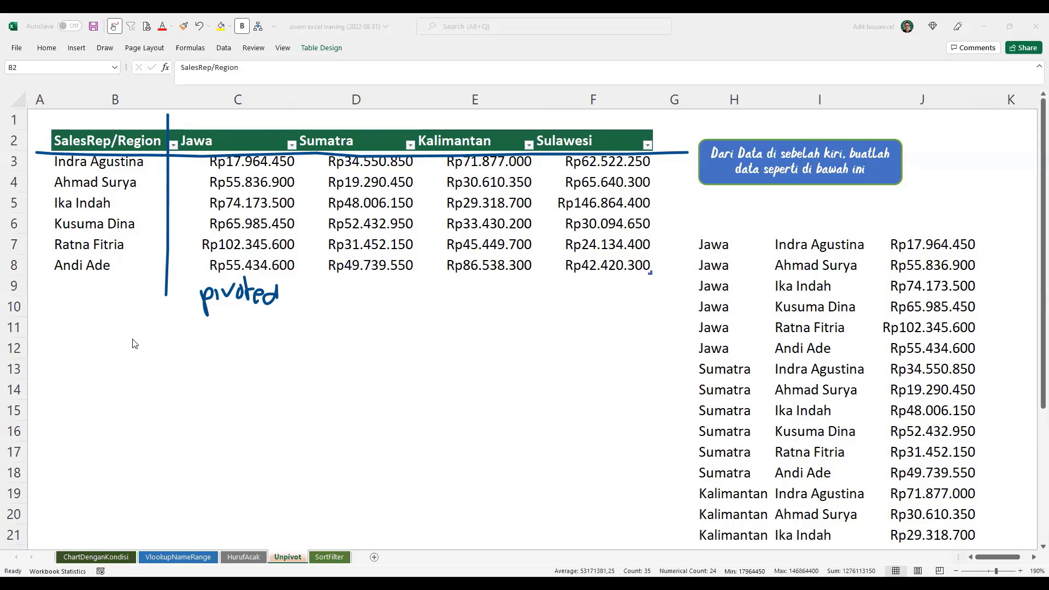
# Mark out three blank columns below the table in B, C and D, and clear the pen annotations from the sheet.
pyautogui.moveTo(117, 328); pyautogui.dragTo(122, 492)
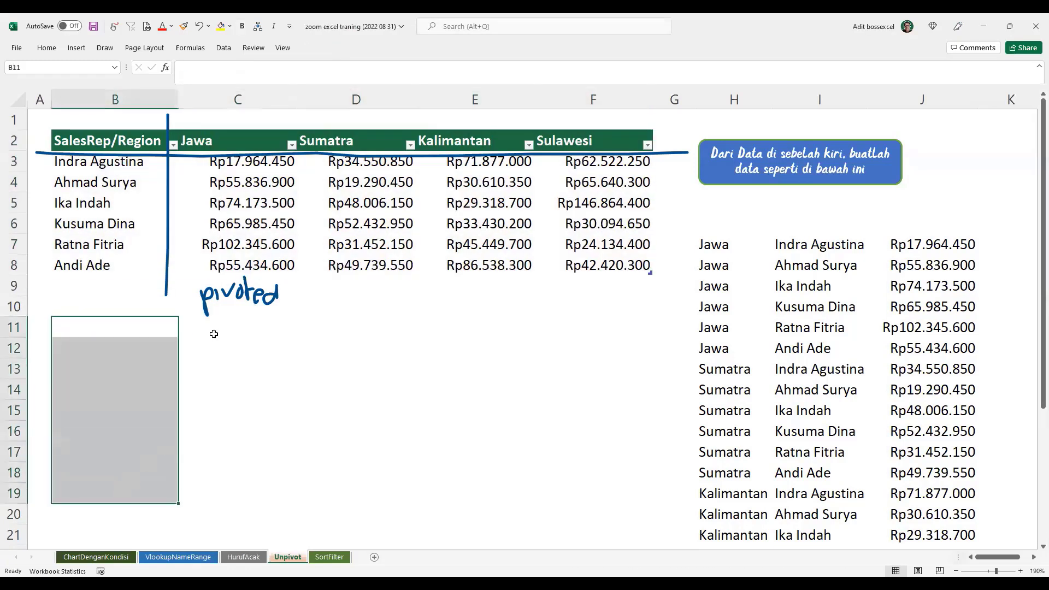
pyautogui.moveTo(213, 319); pyautogui.dragTo(215, 487)
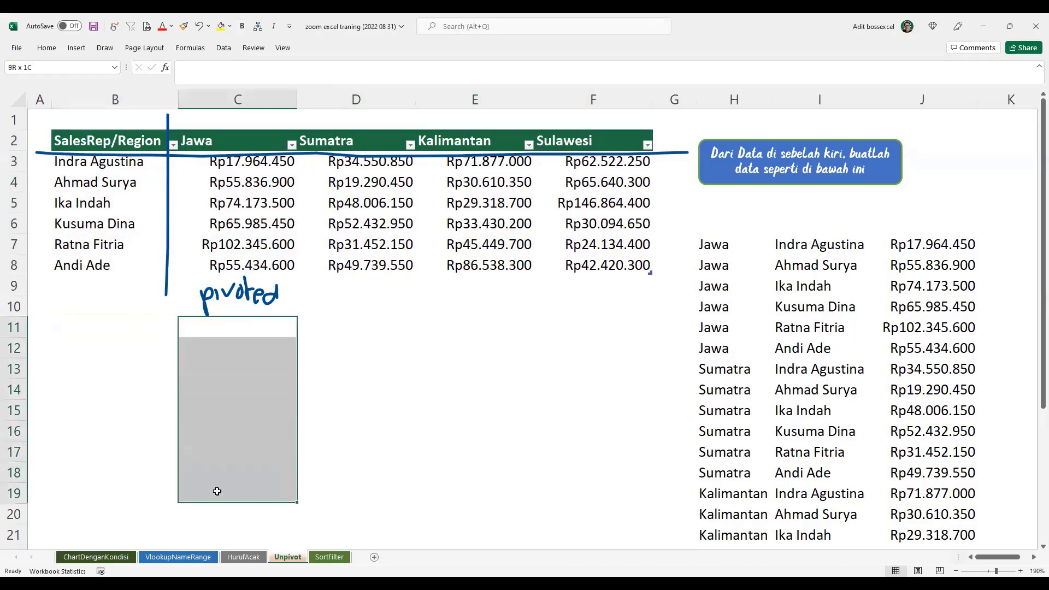
pyautogui.moveTo(330, 316); pyautogui.dragTo(344, 482)
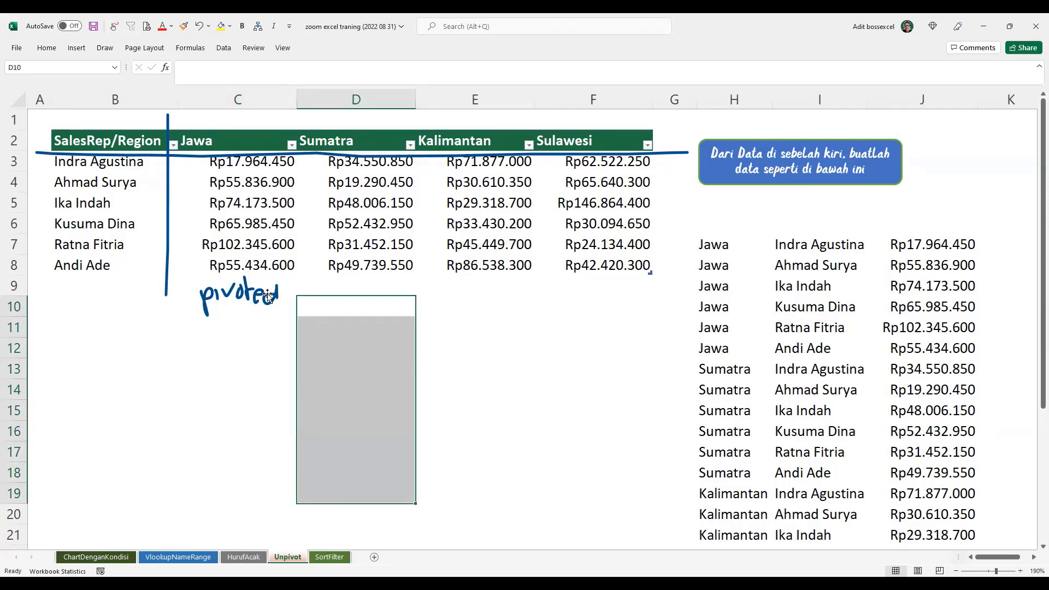
pyautogui.hotkey('ctrl', 'z')
pyautogui.press('Escape')
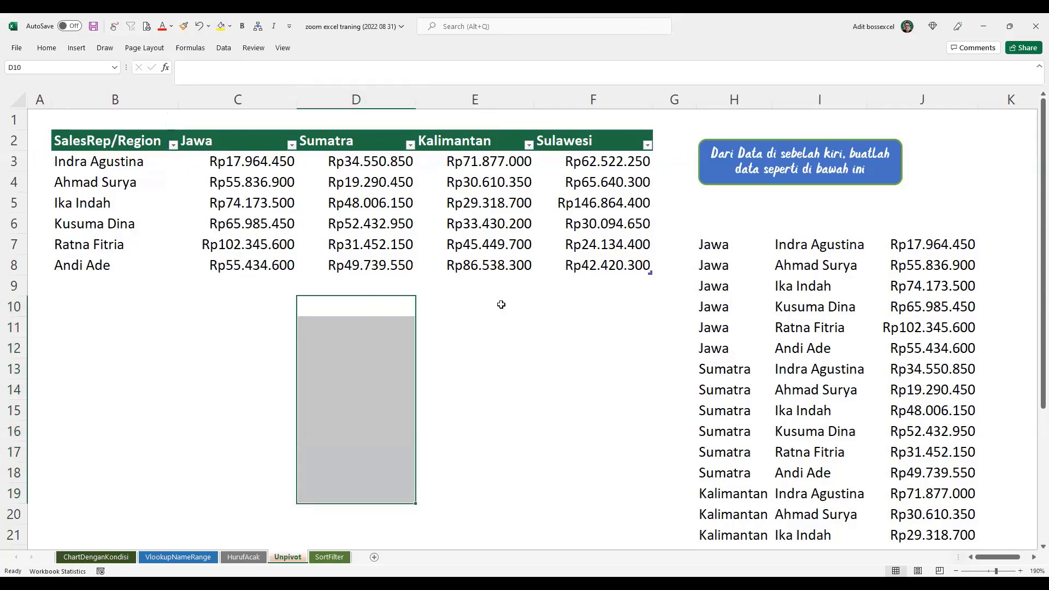
pyautogui.moveTo(722, 246); pyautogui.dragTo(933, 470)
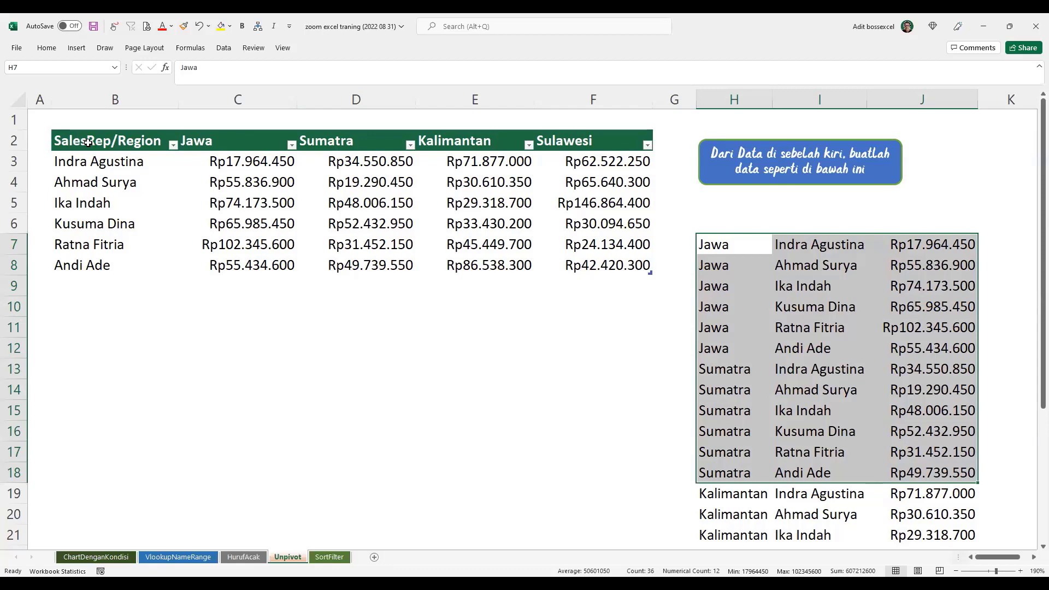
pyautogui.moveTo(88, 142); pyautogui.dragTo(596, 270)
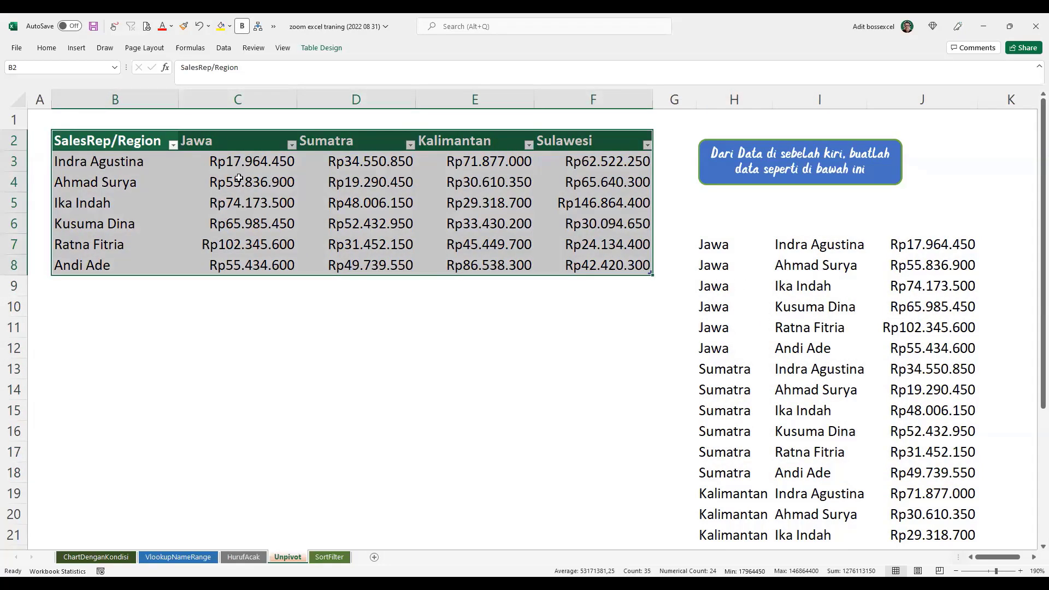
pyautogui.moveTo(713, 244); pyautogui.dragTo(723, 495)
# Copy the sales rep names from B3:B8 to C11 and the Jawa sales values from C3:C8 to D11.
pyautogui.moveTo(100, 163); pyautogui.dragTo(102, 262)
pyautogui.hotkey('ctrl', 'c')
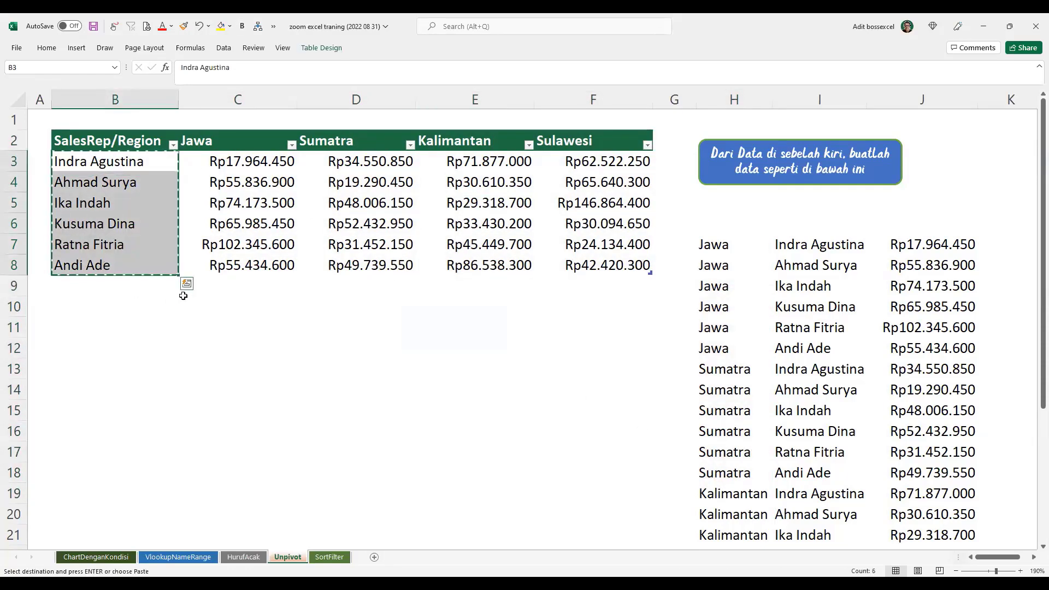
pyautogui.click(235, 319)
pyautogui.hotkey('ctrl', 'v')
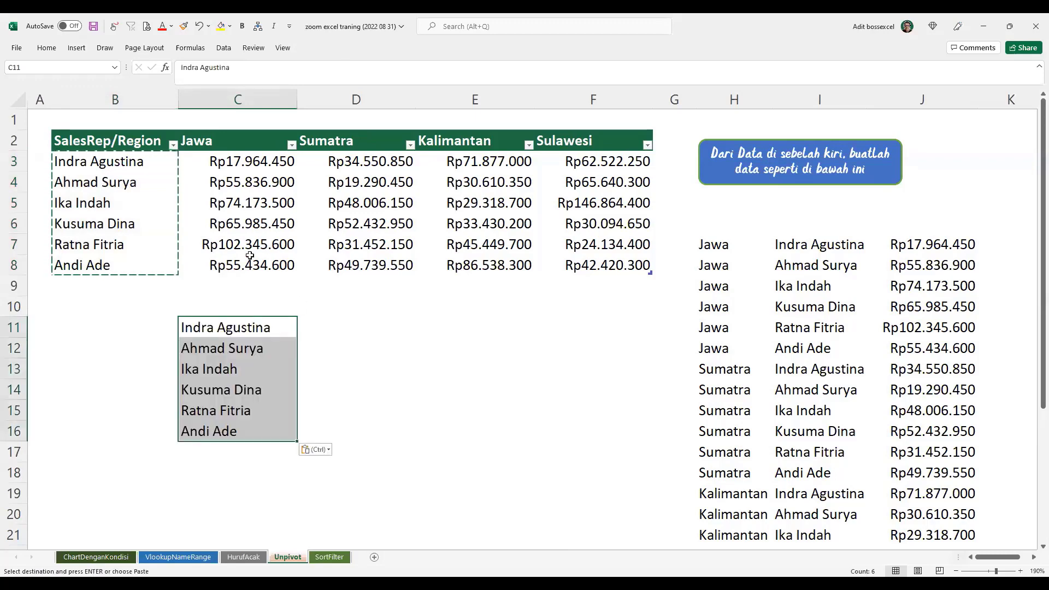
pyautogui.moveTo(250, 265); pyautogui.dragTo(249, 162)
pyautogui.hotkey('ctrl', 'c')
pyautogui.click(334, 329)
pyautogui.hotkey('ctrl', 'v')
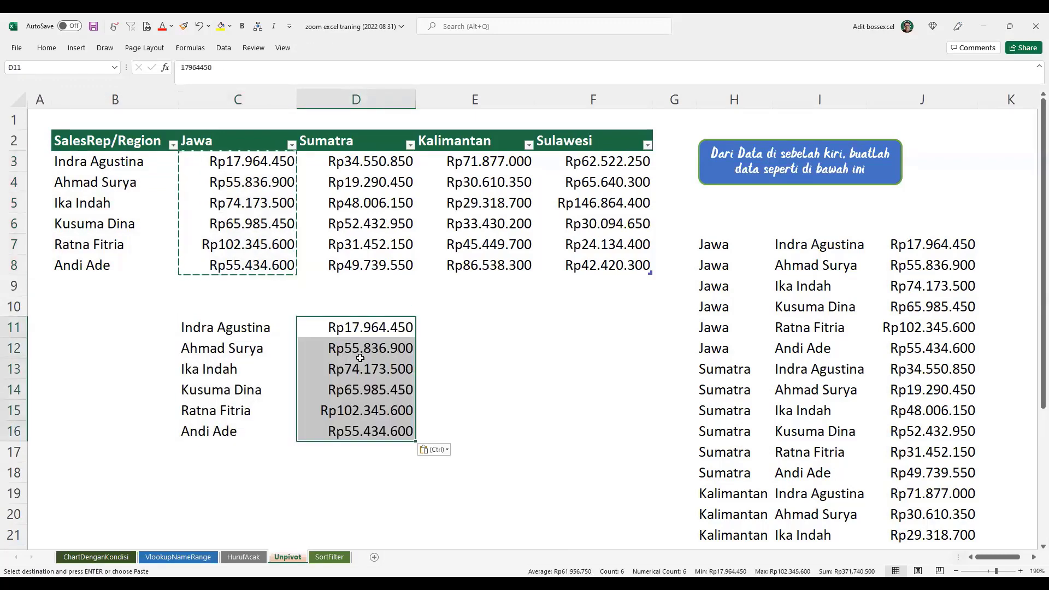
# Fill B11:B16 with the region name "Jawa".
pyautogui.moveTo(152, 328); pyautogui.dragTo(151, 429)
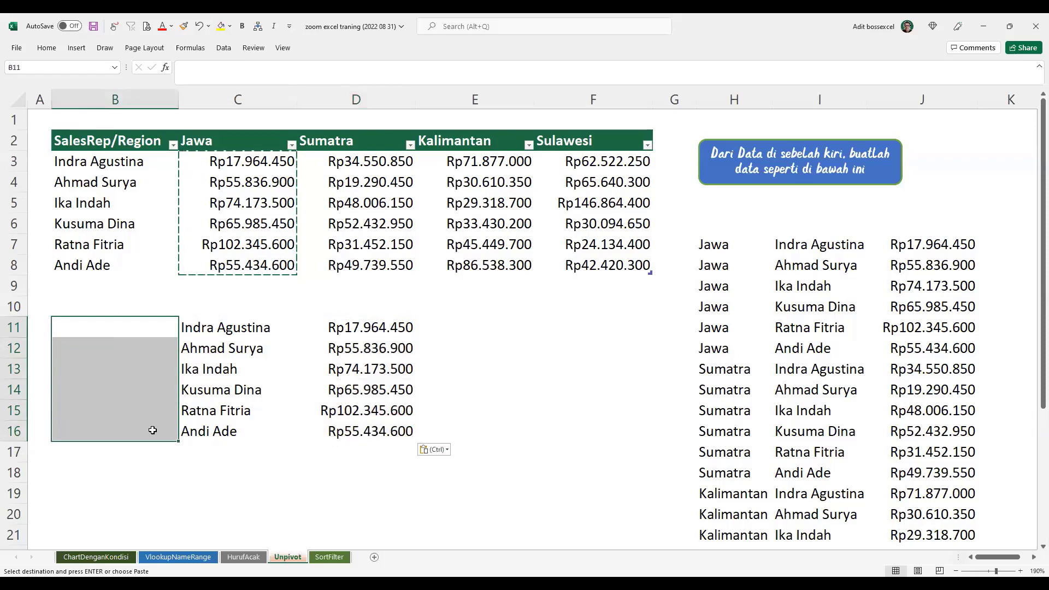
pyautogui.write('Jawa')
pyautogui.hotkey('ctrl', 'Return')
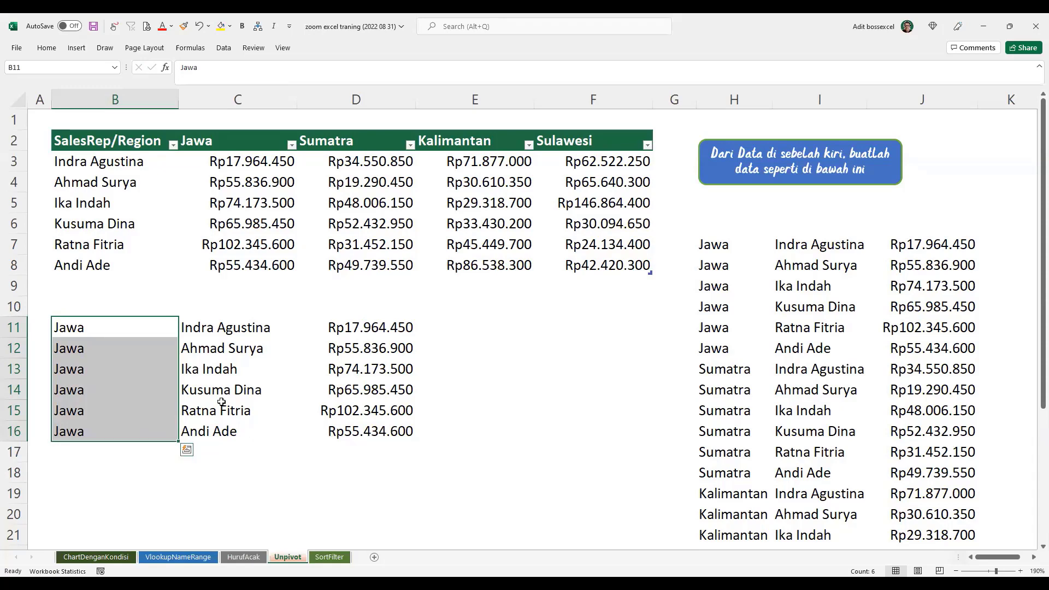
# Delete the manually built Jawa list in B11:D16.
pyautogui.moveTo(91, 329); pyautogui.dragTo(422, 442)
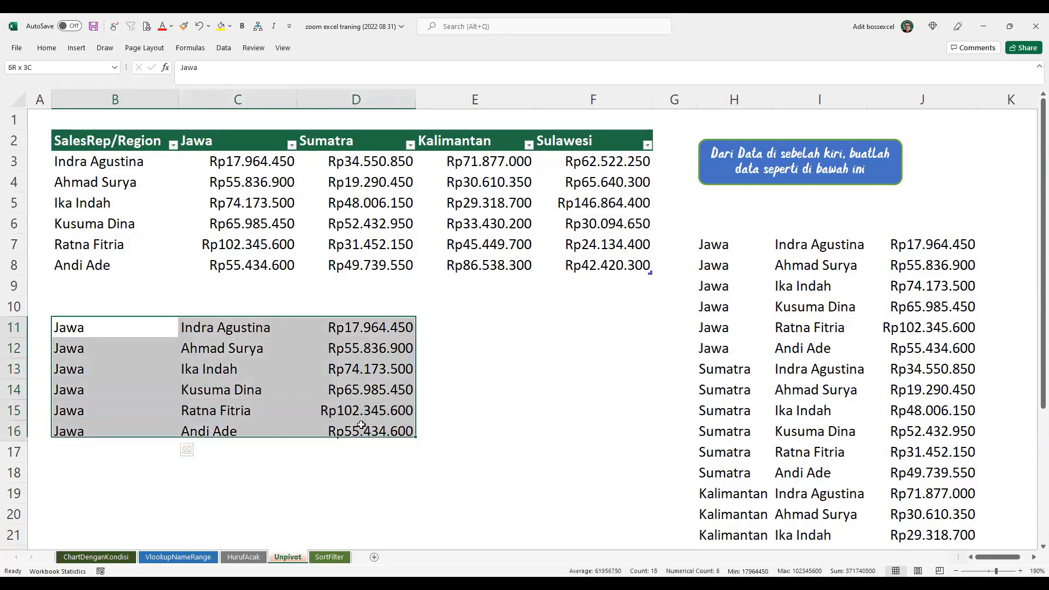
pyautogui.press('Delete')
pyautogui.click(468, 386)
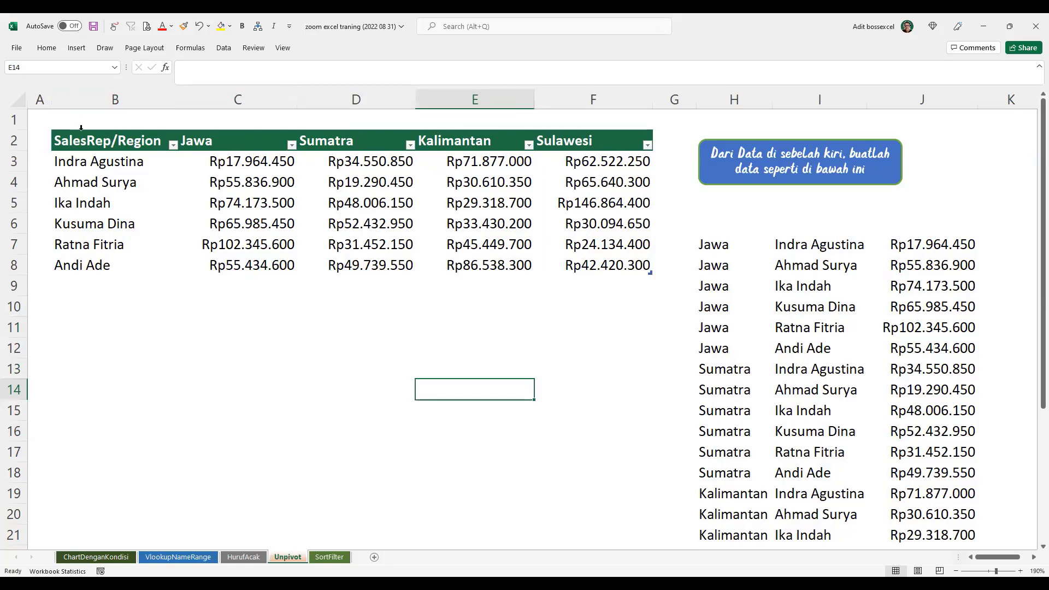
pyautogui.moveTo(90, 136); pyautogui.dragTo(584, 265)
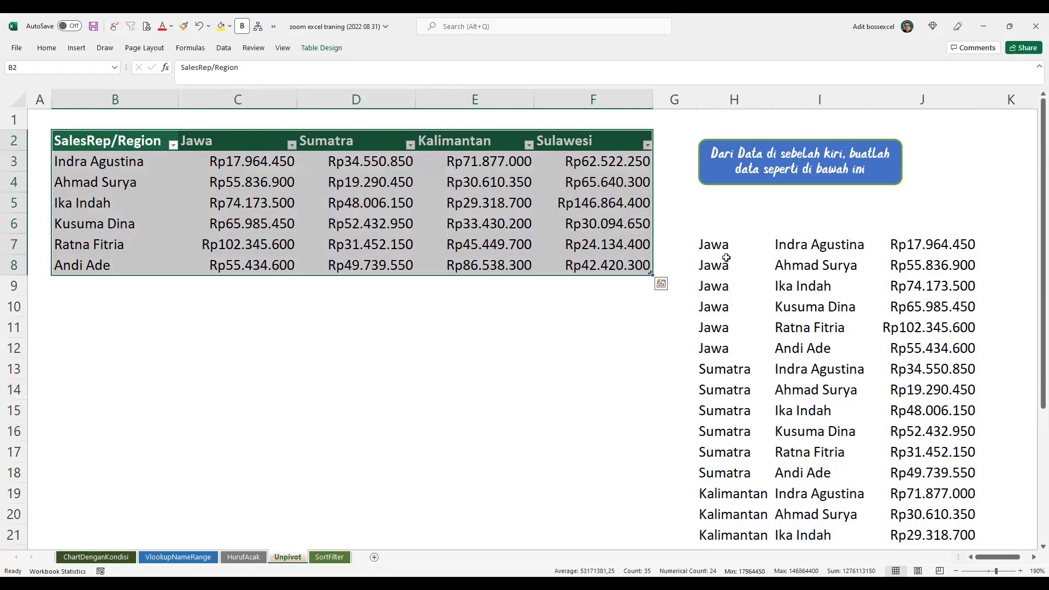
pyautogui.moveTo(137, 143); pyautogui.dragTo(588, 268)
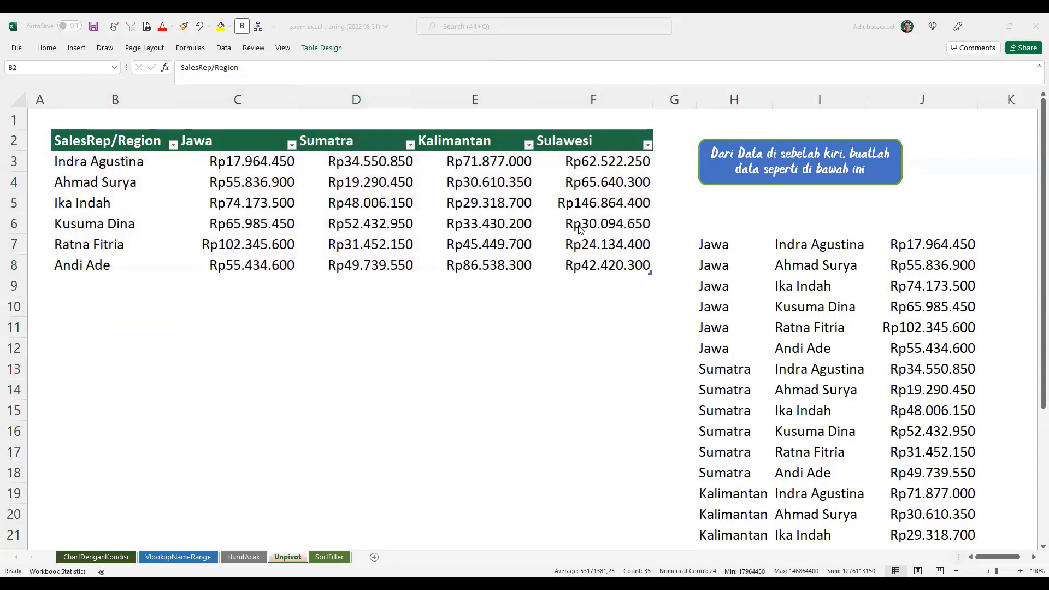
pyautogui.click(273, 201)
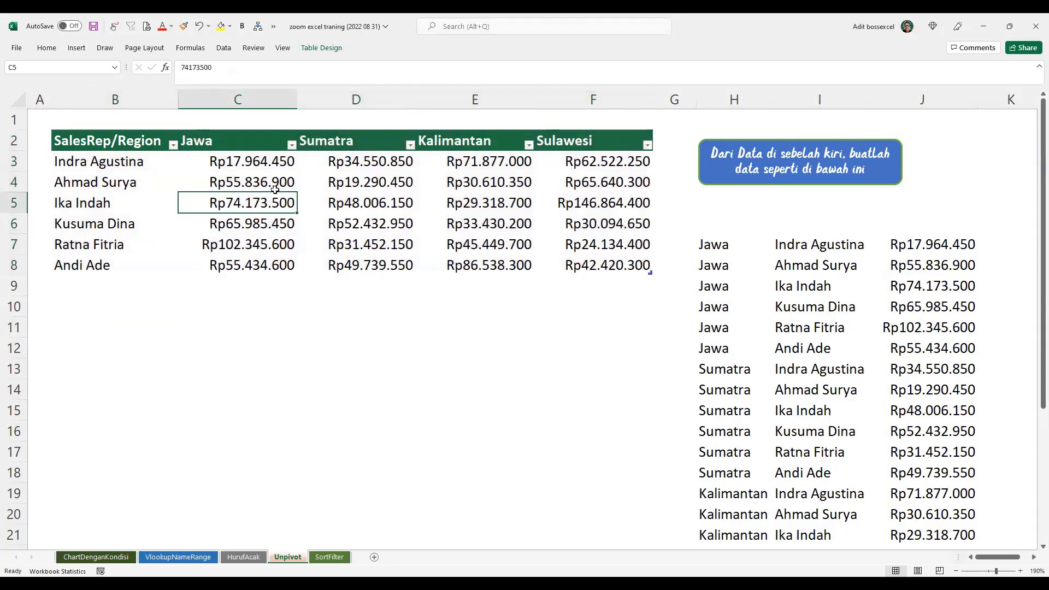
pyautogui.click(356, 205)
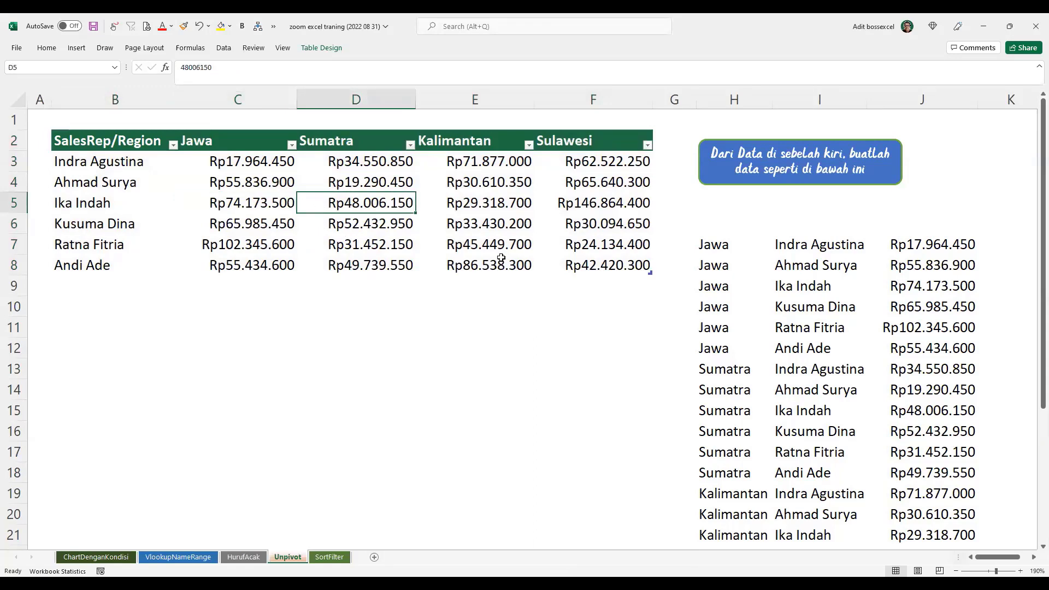
# Load the sales table into the Power Query Editor with From Table/Range.
pyautogui.click(347, 184)
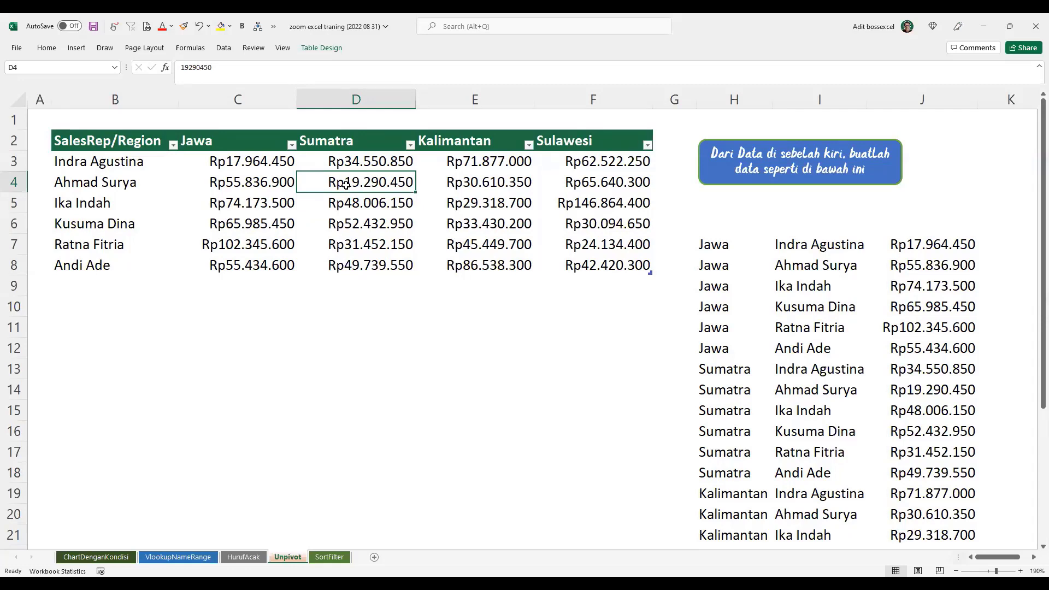
pyautogui.rightClick(346, 185)
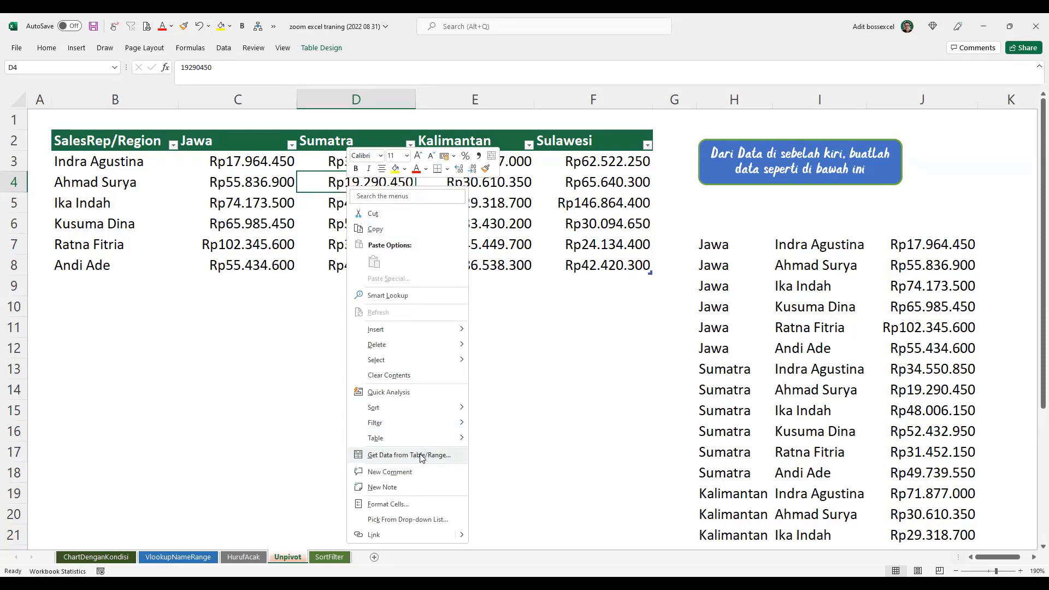
pyautogui.press('Escape')
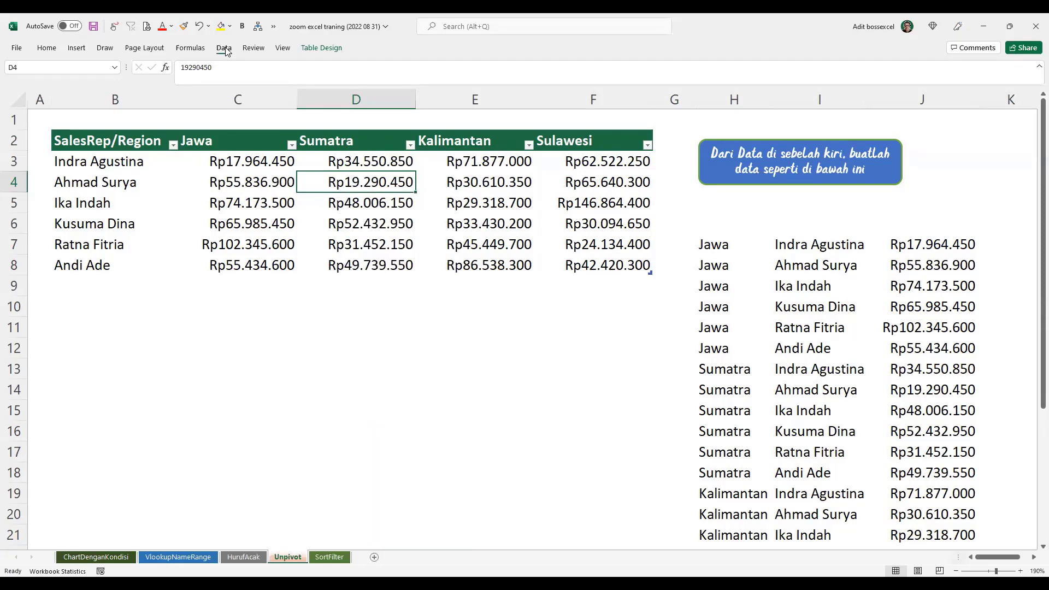
pyautogui.click(224, 49)
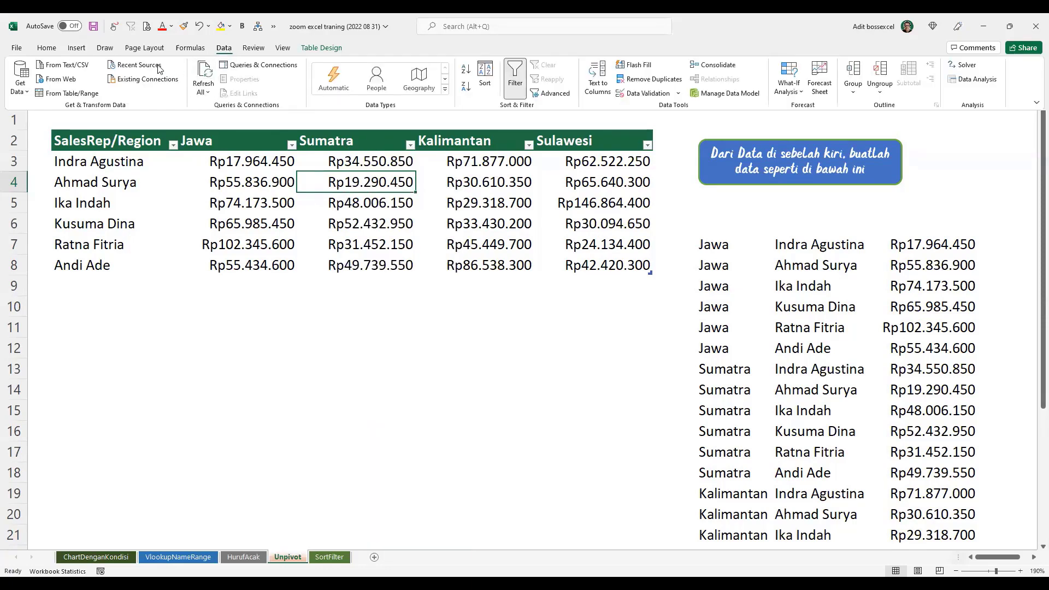
pyautogui.click(73, 94)
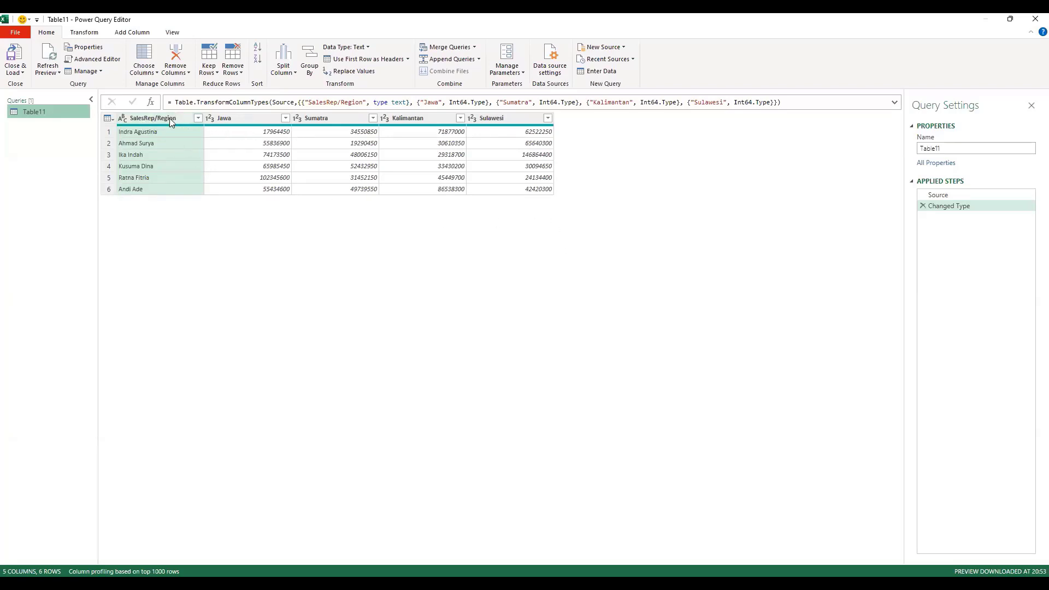
# Unpivot all columns other than SalesRep/Region into attribute and value columns.
pyautogui.click(248, 118)
pyautogui.click(314, 118)
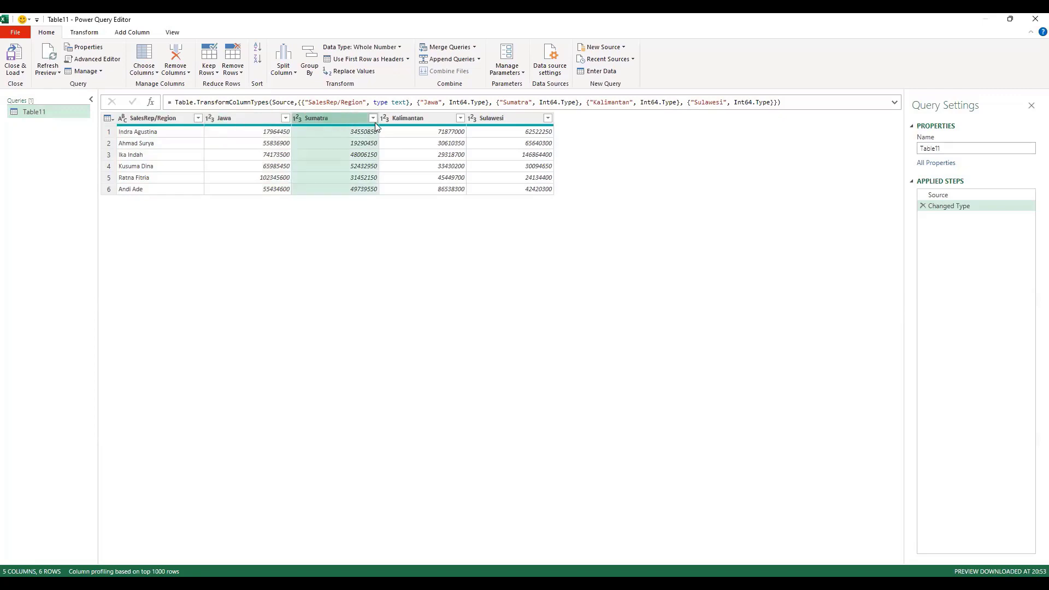
pyautogui.click(407, 118)
pyautogui.click(514, 120)
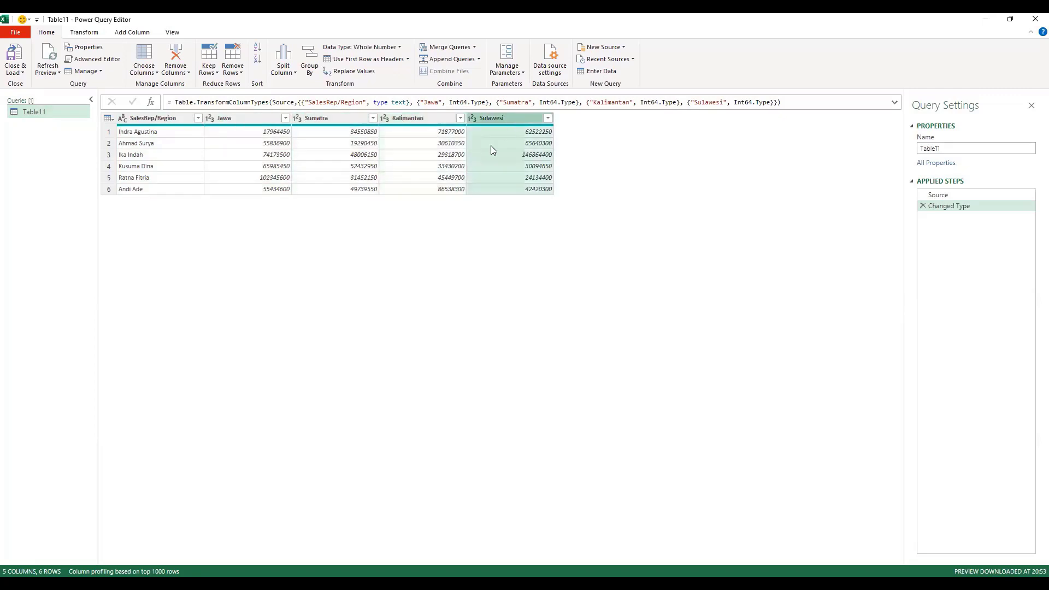
pyautogui.click(141, 119)
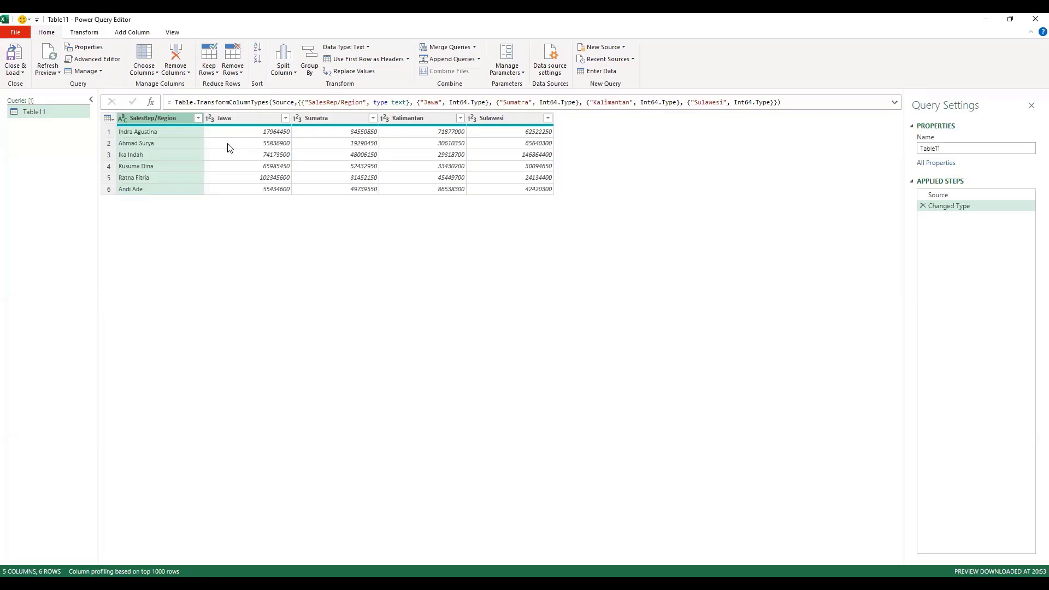
pyautogui.rightClick(160, 116)
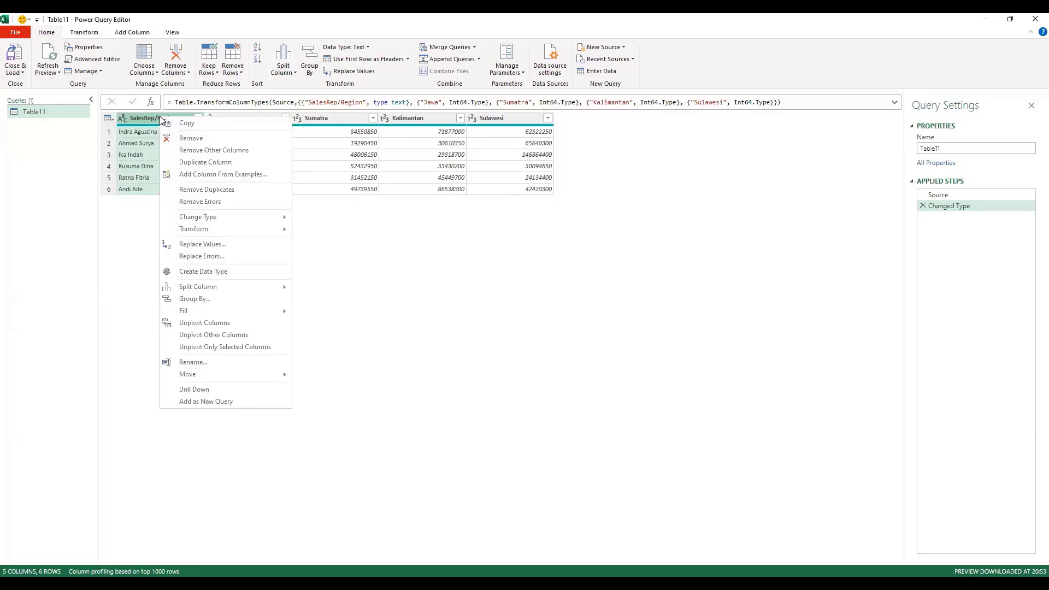
pyautogui.click(233, 338)
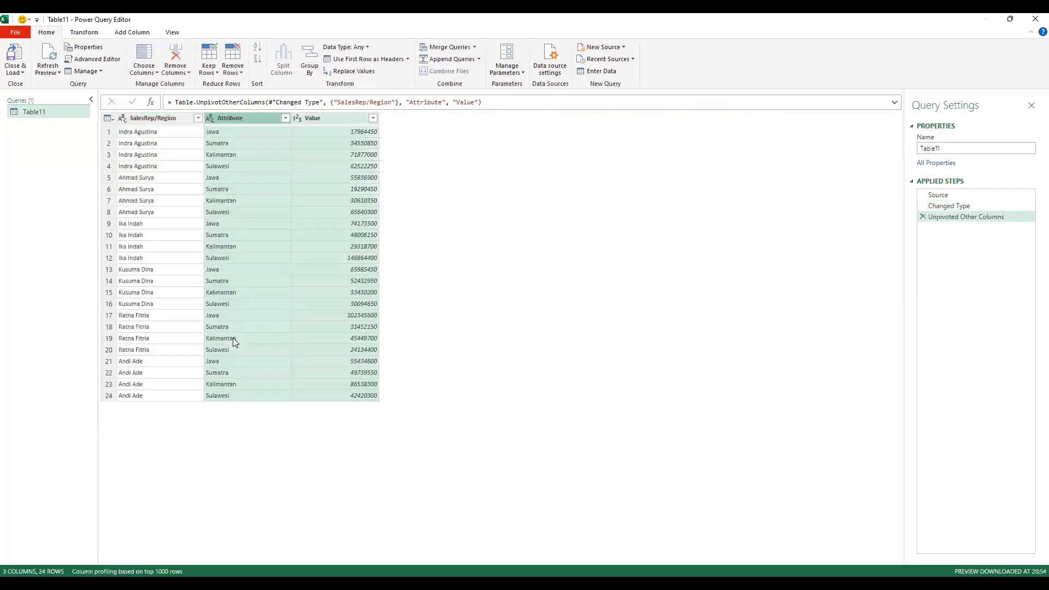
# Examine the sales rep, attribute and value cells in the first two rows of the unpivoted query.
pyautogui.click(178, 133)
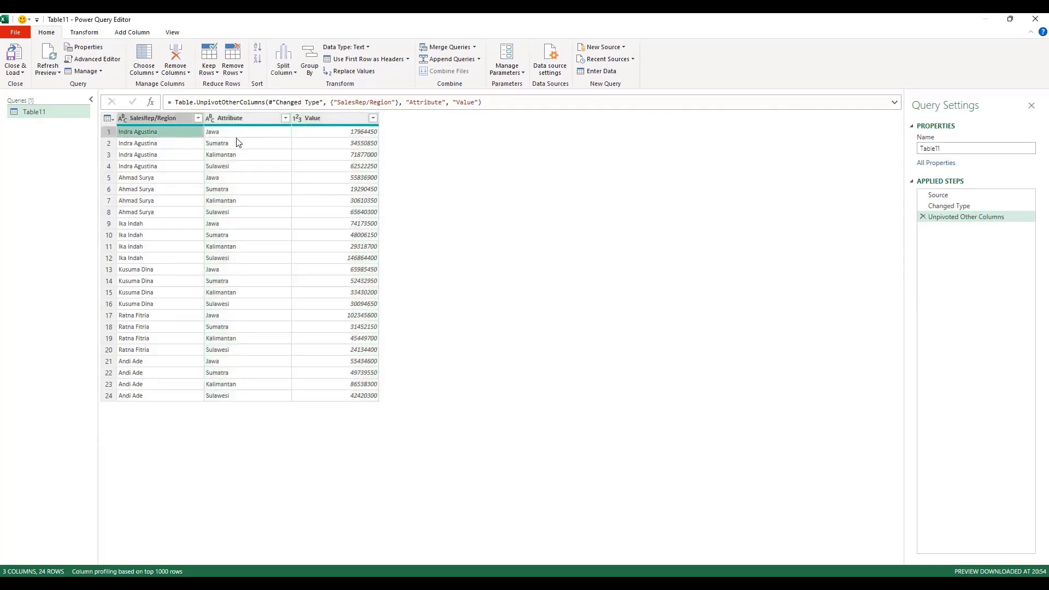
pyautogui.click(241, 136)
pyautogui.click(183, 132)
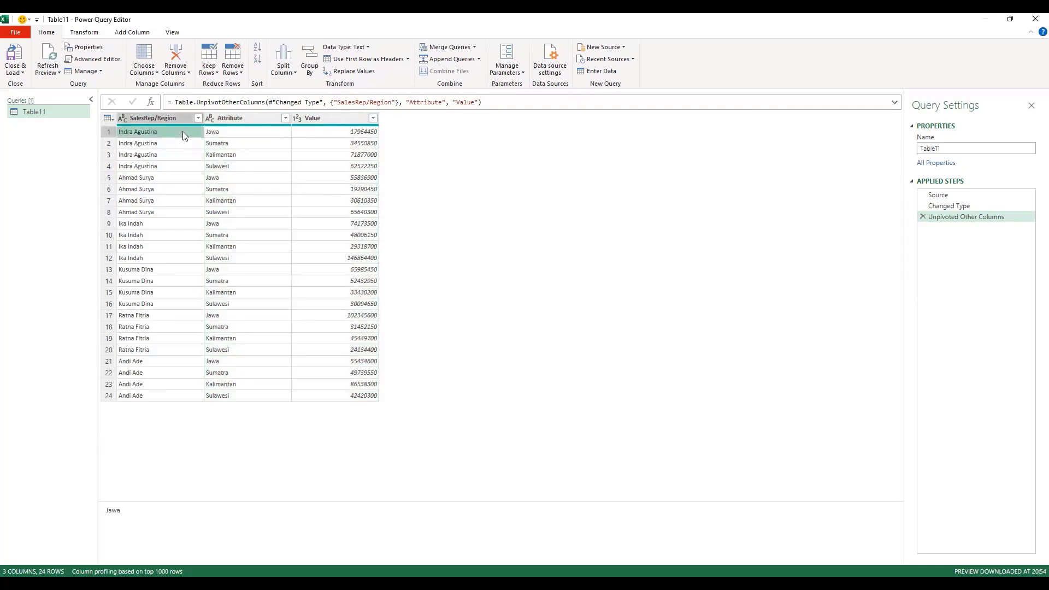
pyautogui.press('Right')
pyautogui.press('Right')
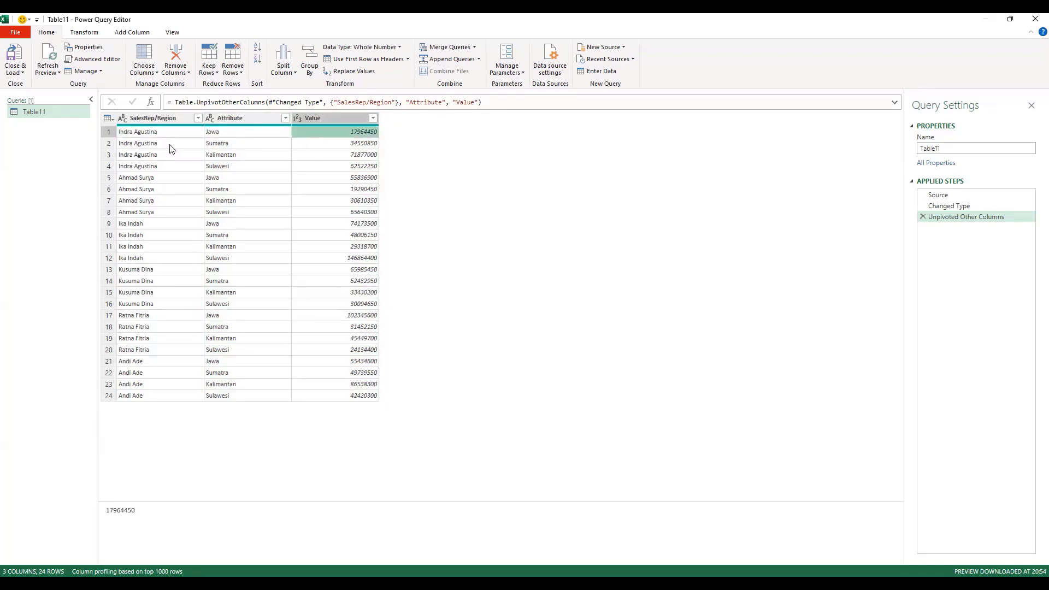
pyautogui.click(172, 145)
pyautogui.press('Right')
pyautogui.press('Right')
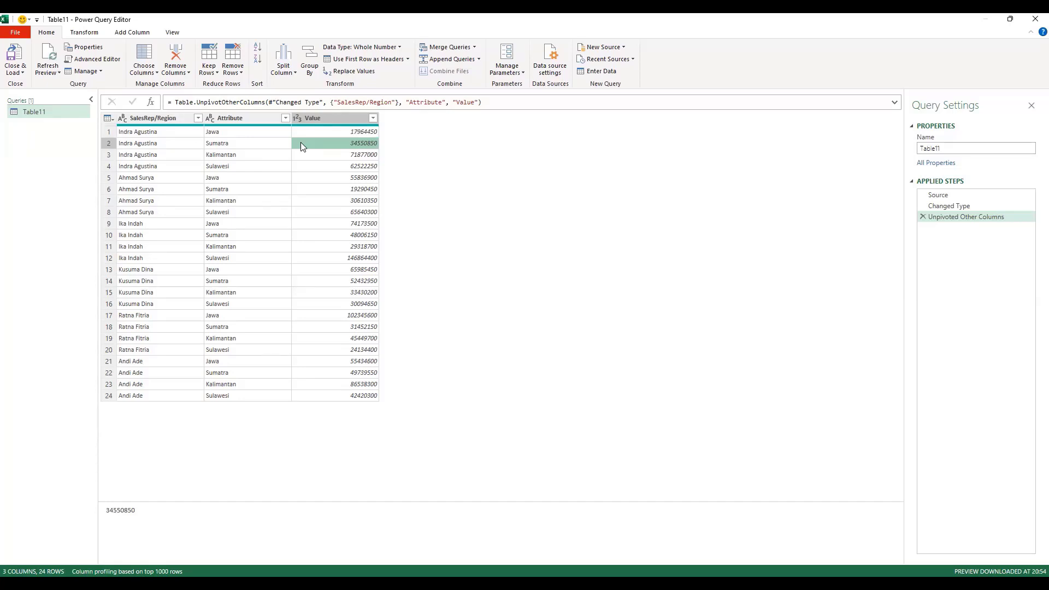
# Rename the query's three columns, in order, to SalesRep, Region and Omset.
pyautogui.click(171, 120)
pyautogui.doubleClick(170, 118)
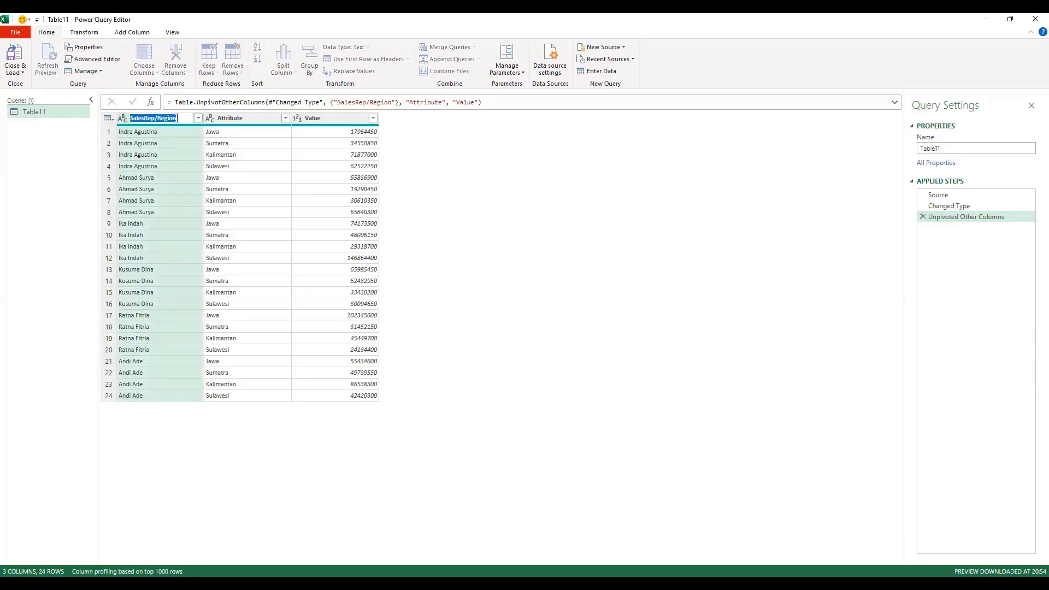
pyautogui.write('SalesRep')
pyautogui.press('Return')
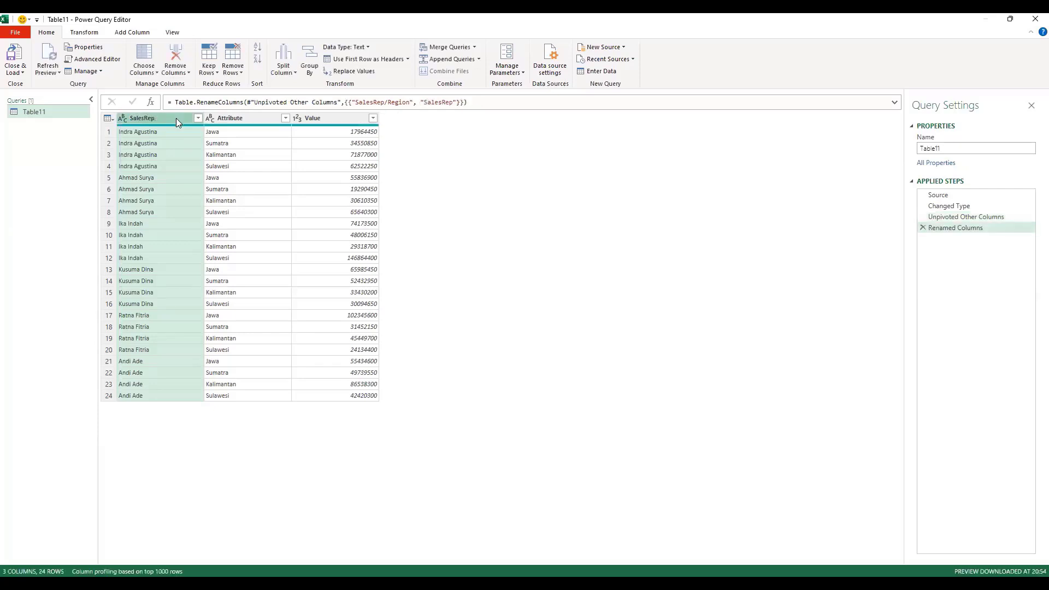
pyautogui.click(246, 118)
pyautogui.doubleClick(247, 118)
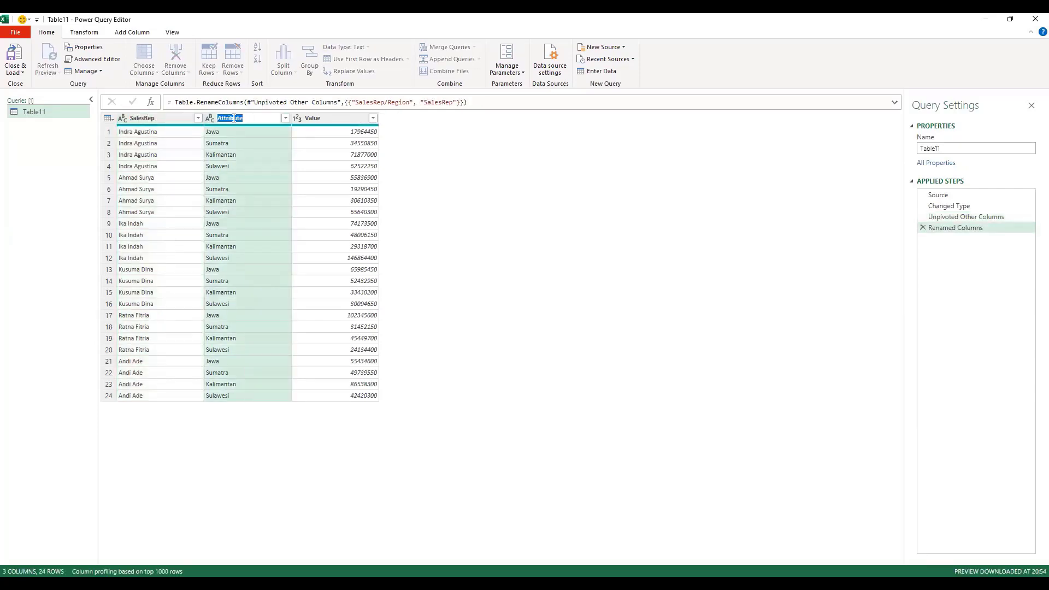
pyautogui.write('Region')
pyautogui.press('Return')
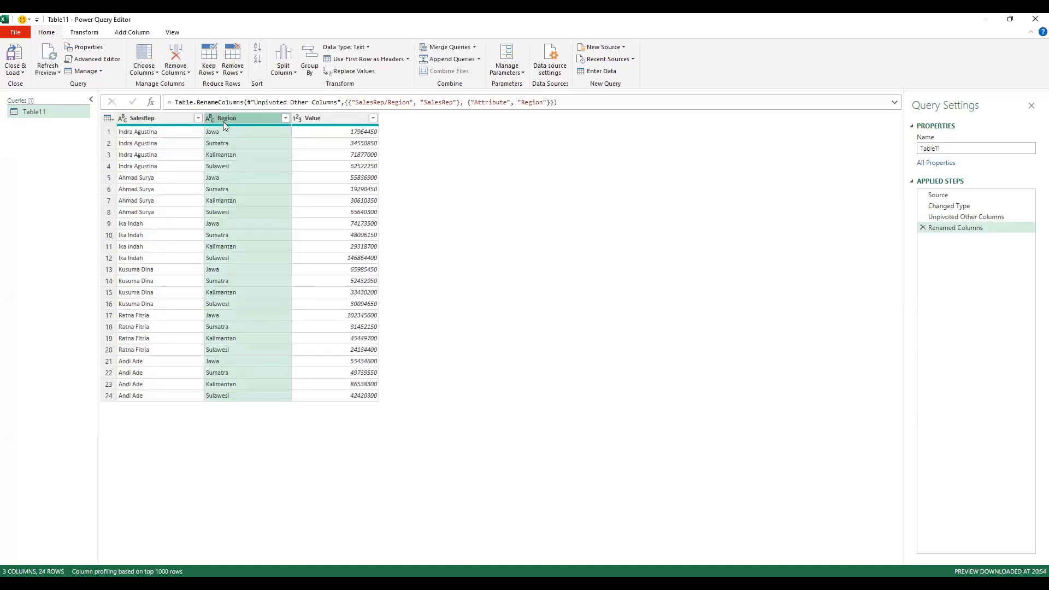
pyautogui.doubleClick(314, 117)
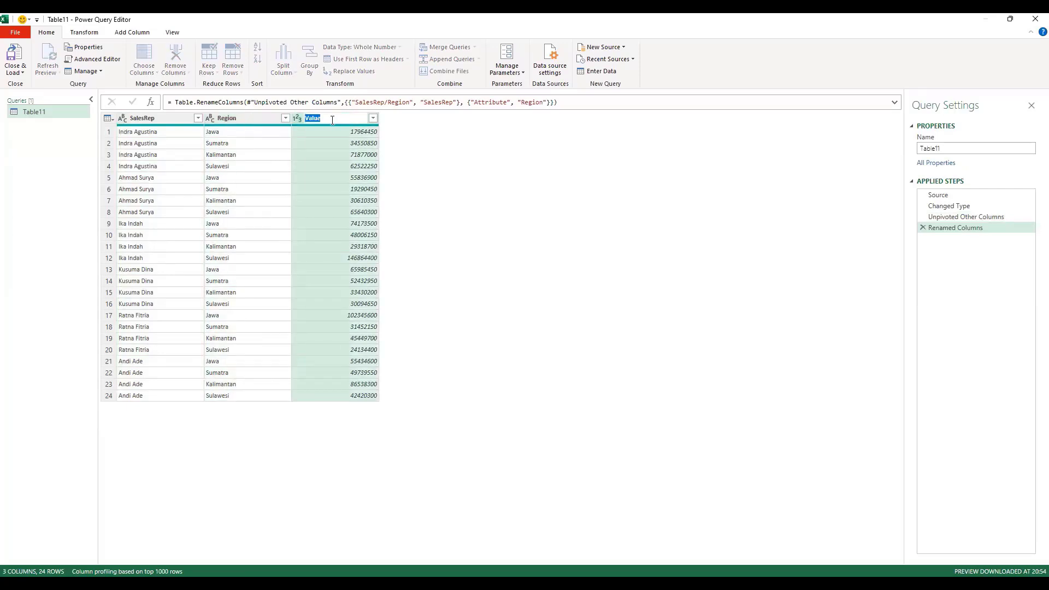
pyautogui.write('Omset')
pyautogui.press('Return')
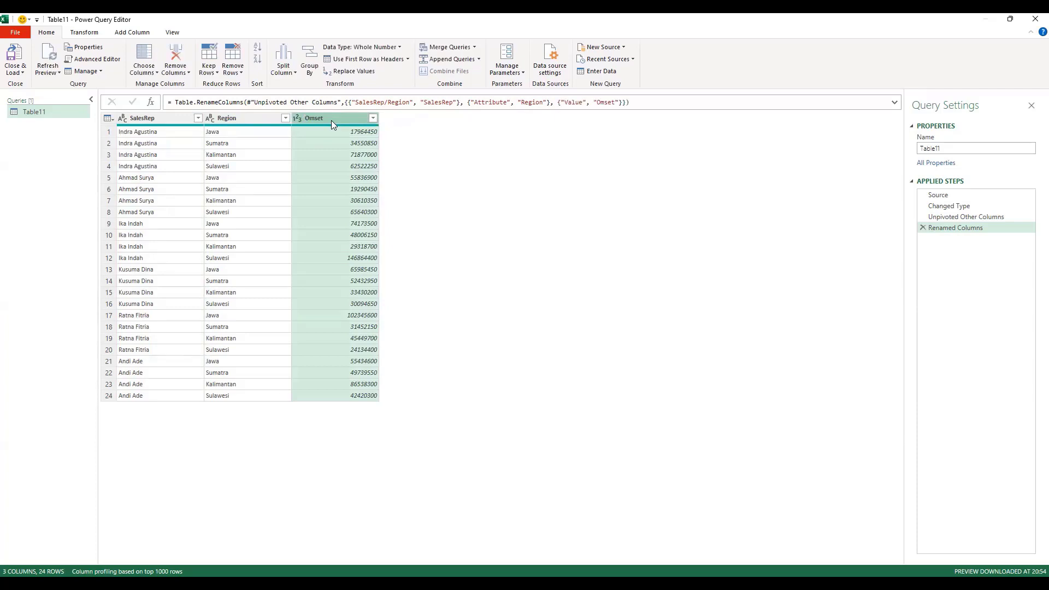
# Close and load the query as a table into the existing Unpivot worksheet at cell B11.
pyautogui.click(23, 73)
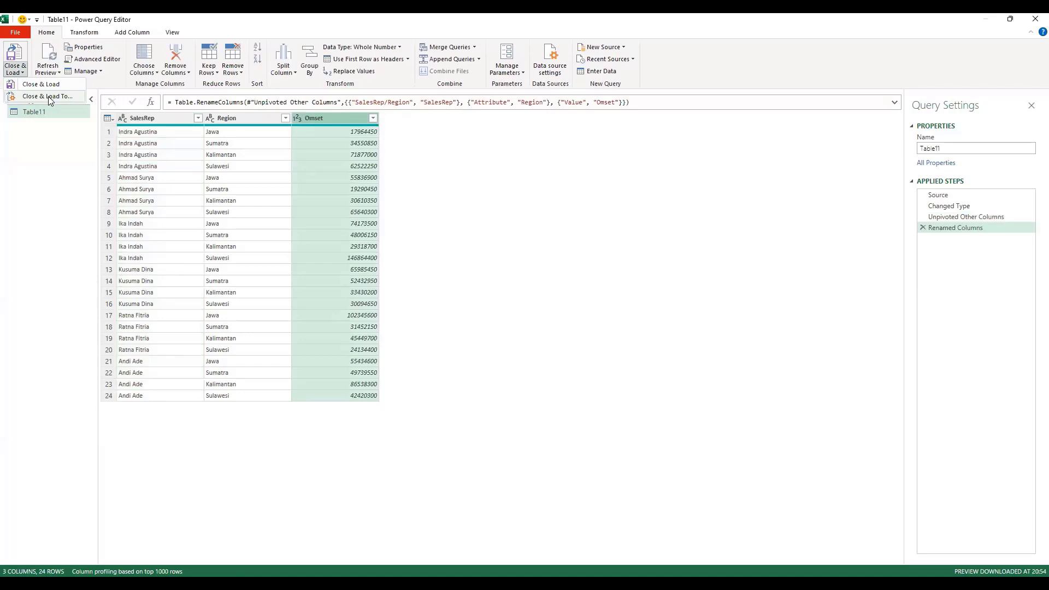
pyautogui.click(48, 97)
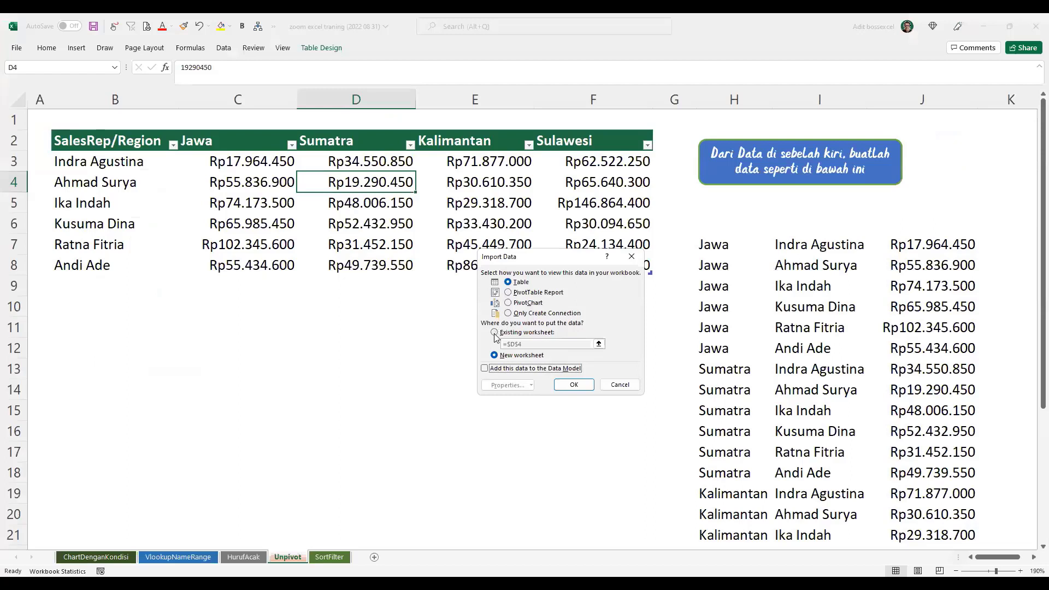
pyautogui.click(495, 334)
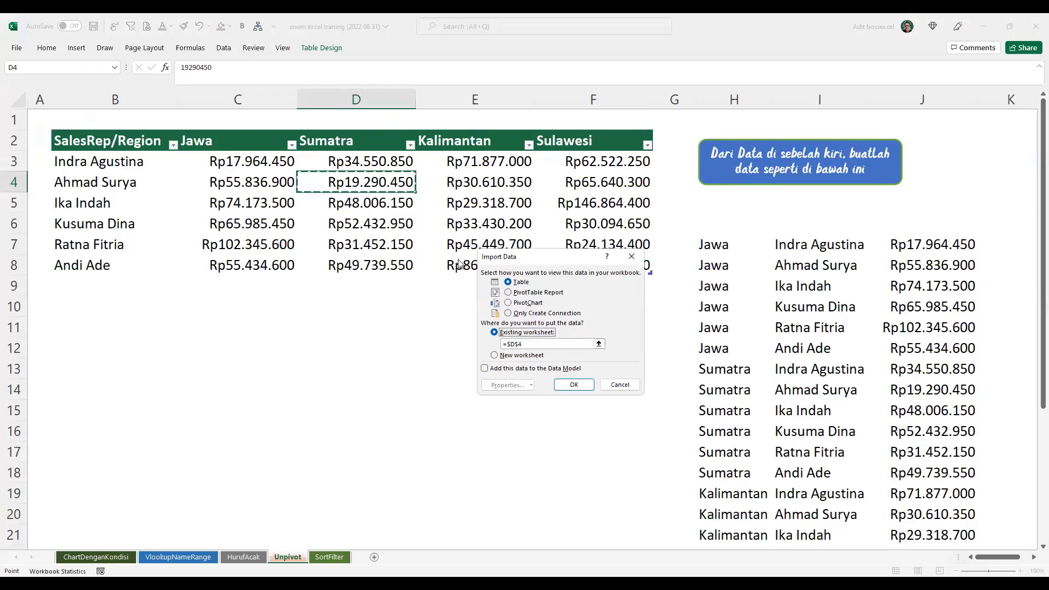
pyautogui.moveTo(539, 262); pyautogui.dragTo(496, 233)
pyautogui.click(100, 330)
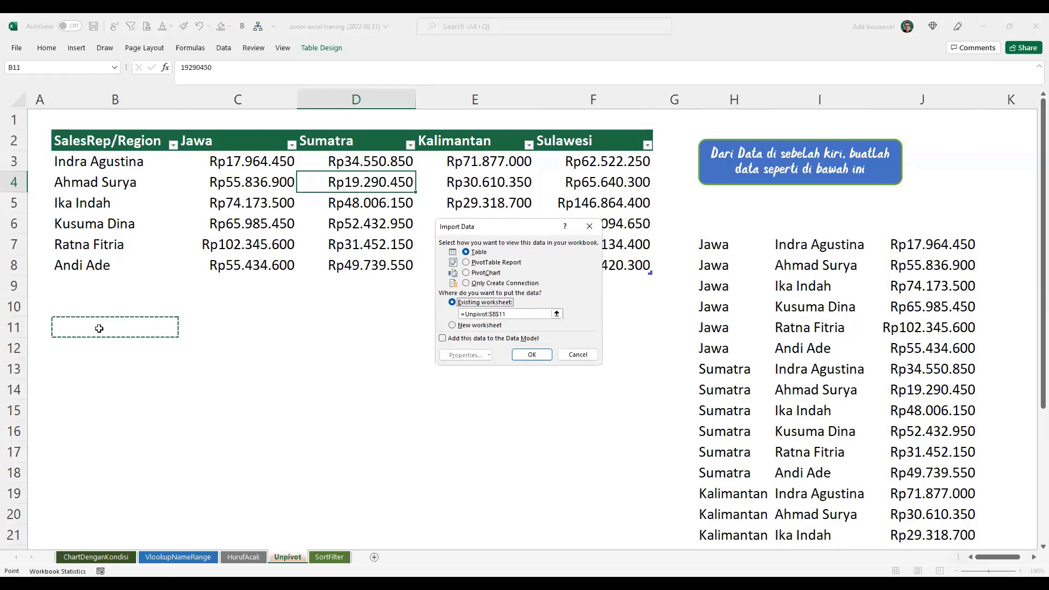
pyautogui.click(529, 354)
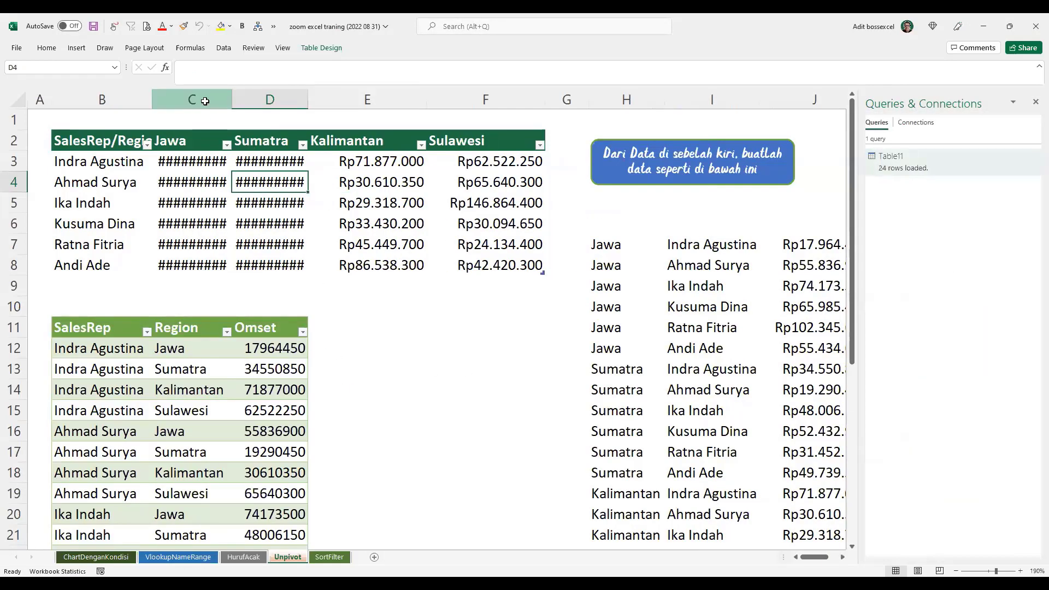
# AutoFit the widths of columns C and D and close the Queries & Connections pane.
pyautogui.moveTo(197, 99); pyautogui.dragTo(270, 99)
pyautogui.doubleClick(309, 99)
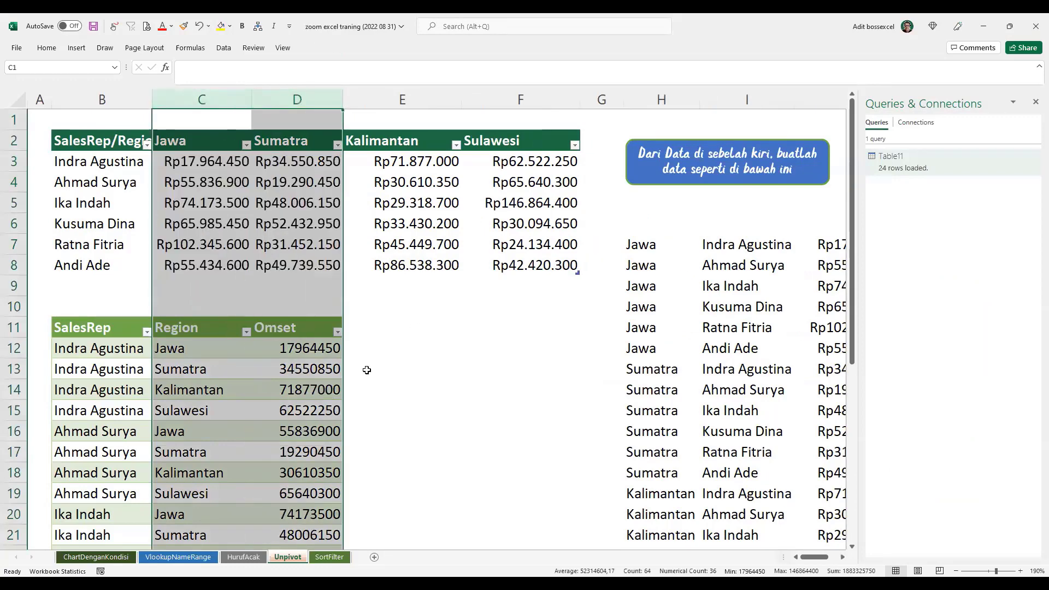
pyautogui.scroll(-2, 367, 370)
pyautogui.moveTo(82, 224); pyautogui.dragTo(304, 229)
pyautogui.moveTo(82, 244); pyautogui.dragTo(227, 248)
pyautogui.scroll(2, 226, 248)
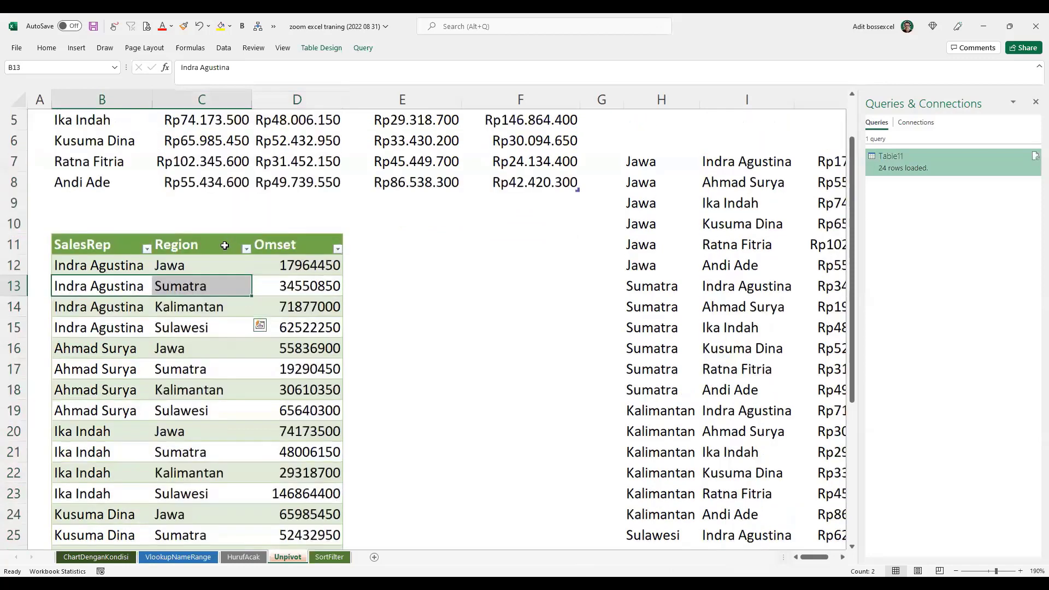
pyautogui.click(184, 155)
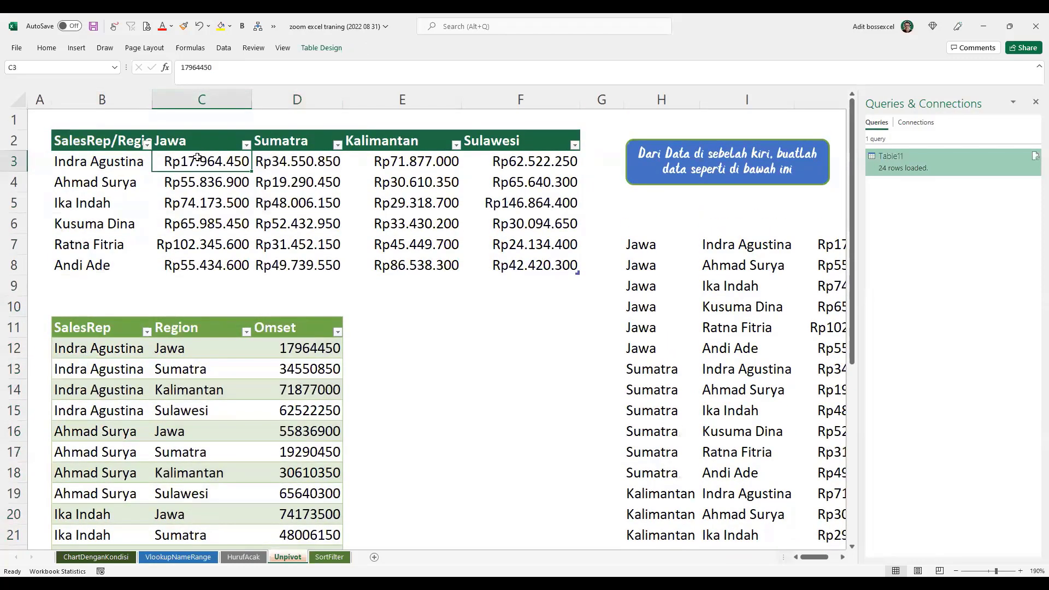
pyautogui.moveTo(118, 351); pyautogui.dragTo(314, 470)
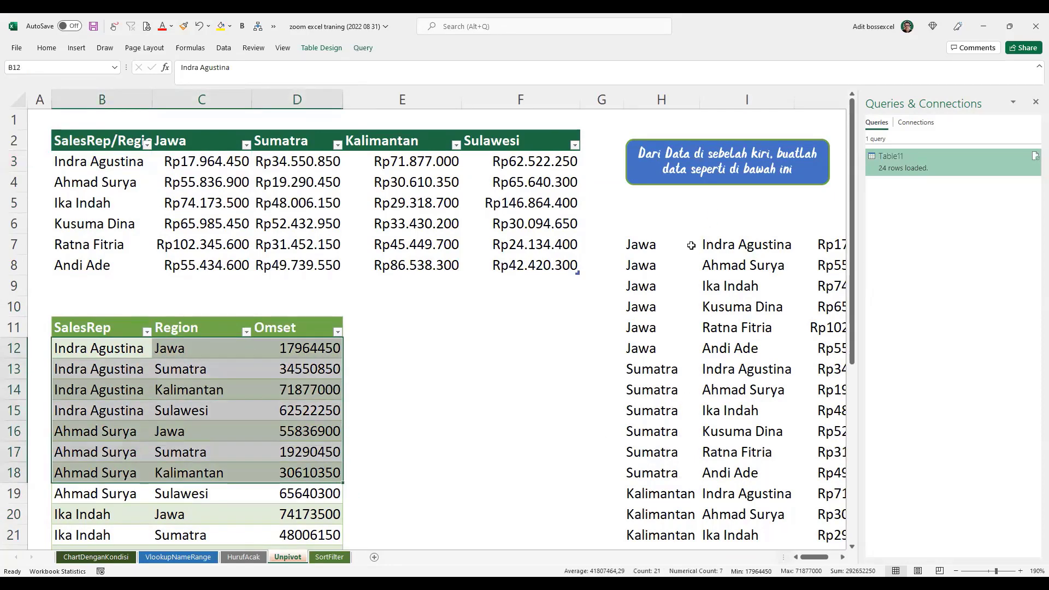
pyautogui.click(1034, 102)
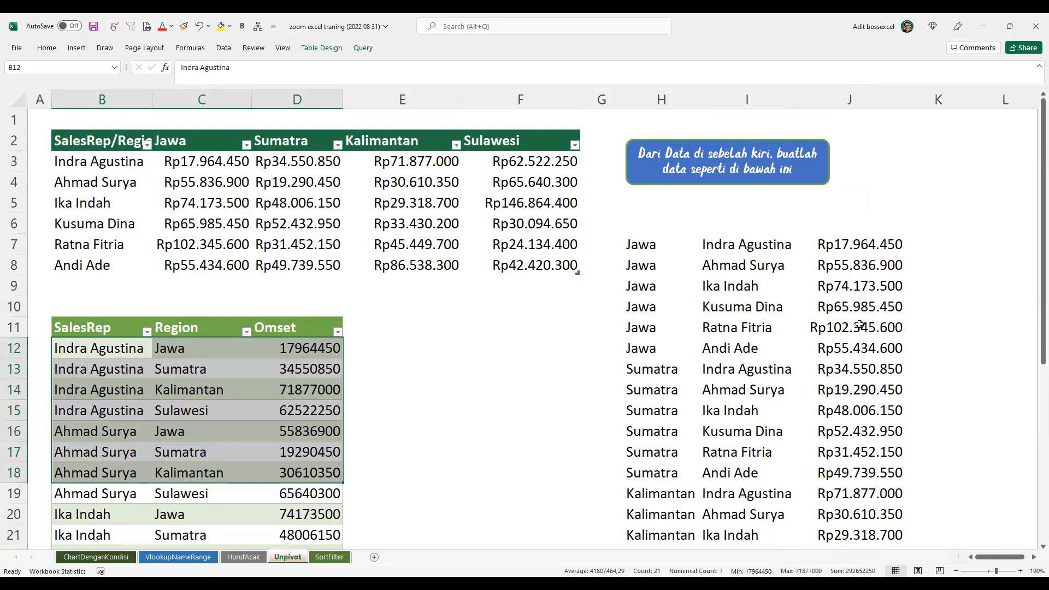
# Insert five blank columns before column H to move the reference list away from the tables.
pyautogui.click(650, 99)
pyautogui.rightClick(651, 102)
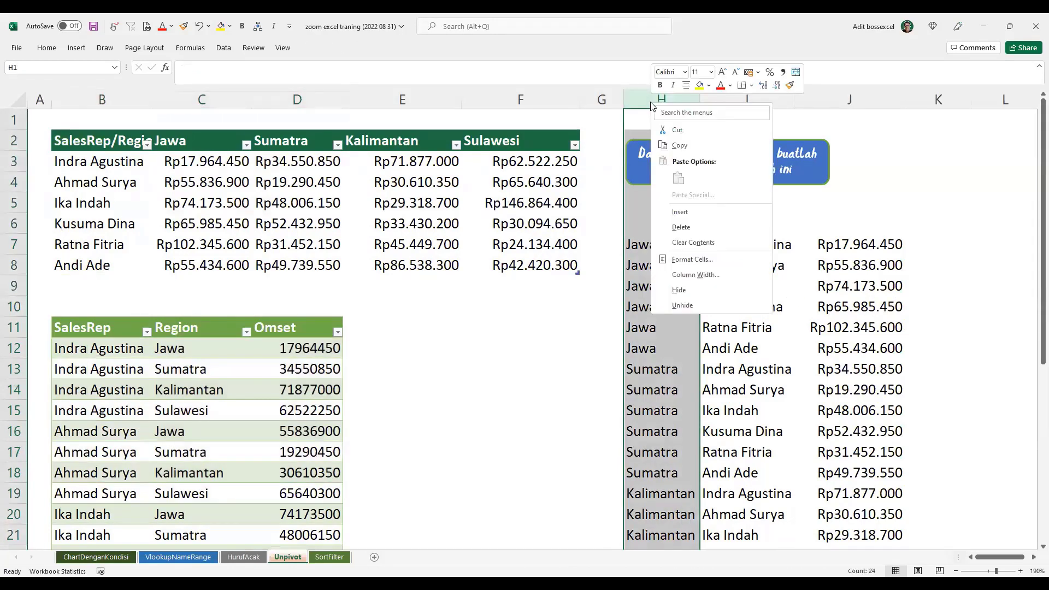
pyautogui.click(680, 211)
pyautogui.press('F4')
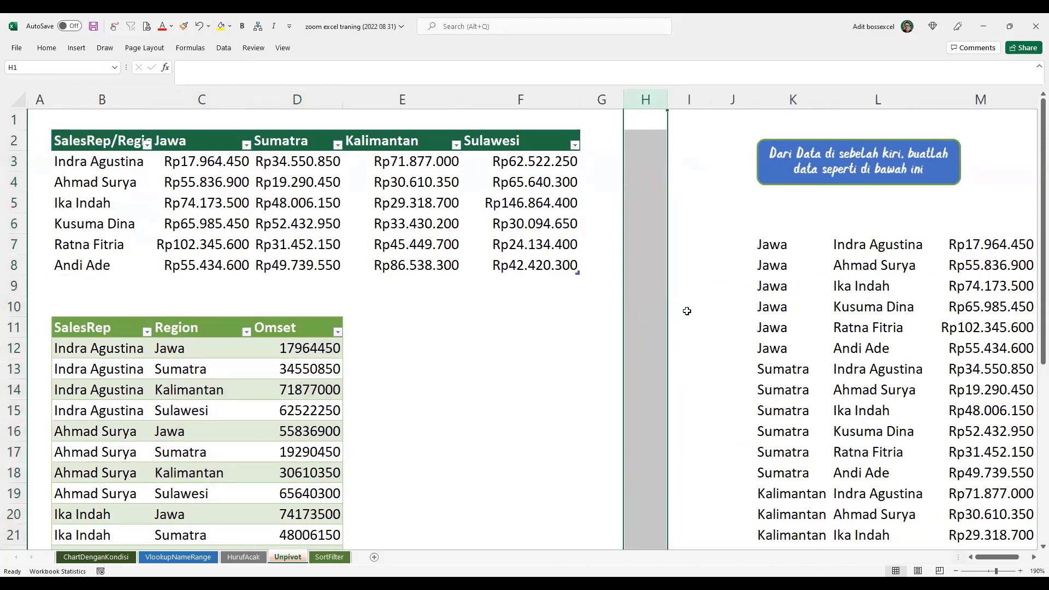
pyautogui.press('F4')
pyautogui.press('F4')
pyautogui.press('F4')
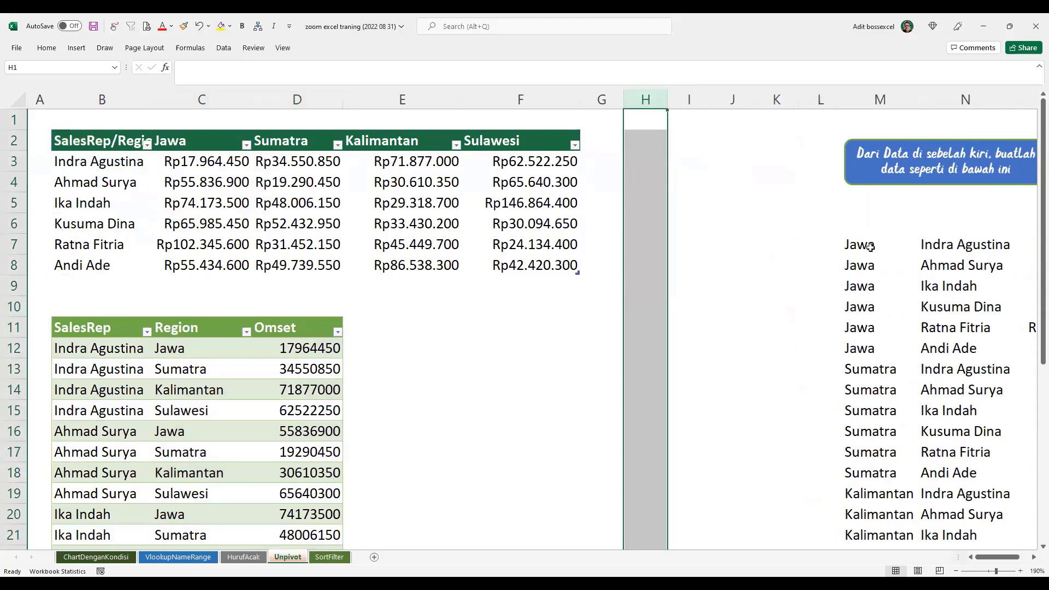
# Examine the region, sales rep and amount columns of the reference list starting in row 7.
pyautogui.moveTo(872, 244); pyautogui.dragTo(872, 286)
pyautogui.moveTo(869, 327); pyautogui.dragTo(877, 458)
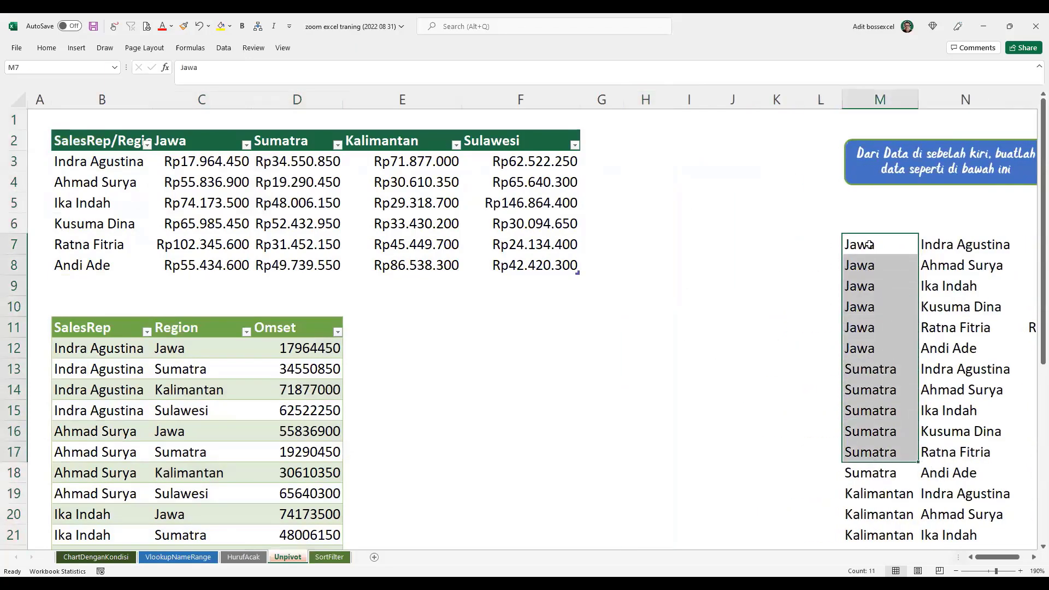
pyautogui.moveTo(871, 246); pyautogui.dragTo(875, 430)
pyautogui.moveTo(965, 244); pyautogui.dragTo(965, 453)
pyautogui.moveTo(991, 559); pyautogui.dragTo(1000, 559)
pyautogui.moveTo(845, 244); pyautogui.dragTo(844, 411)
pyautogui.moveTo(1008, 557); pyautogui.dragTo(997, 557)
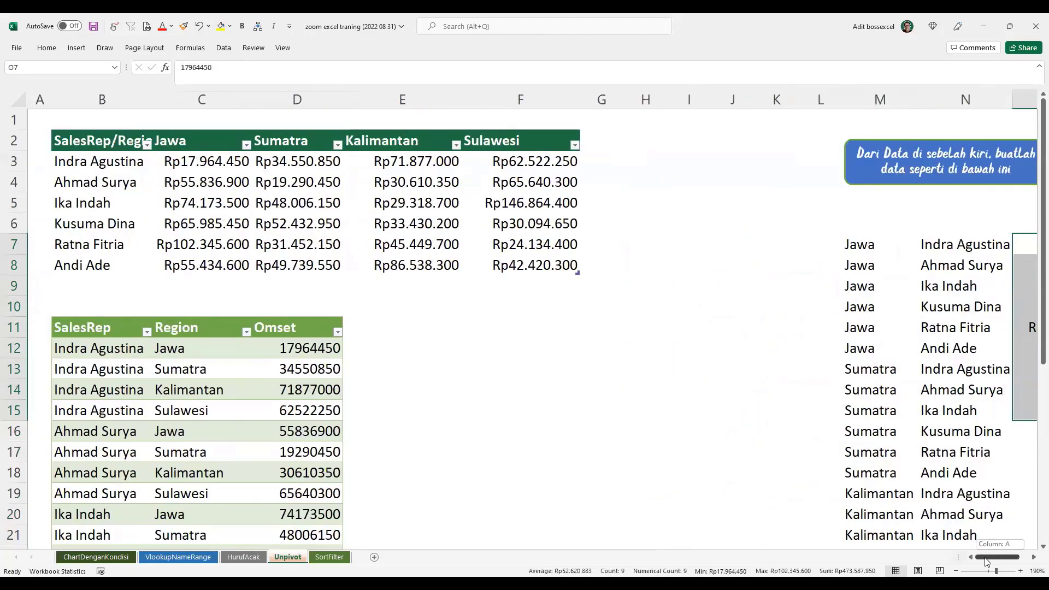
# Create a PivotTable from the unpivoted sales table in the existing Unpivot worksheet at cell F11.
pyautogui.click(263, 389)
pyautogui.scroll(-2, 278, 383)
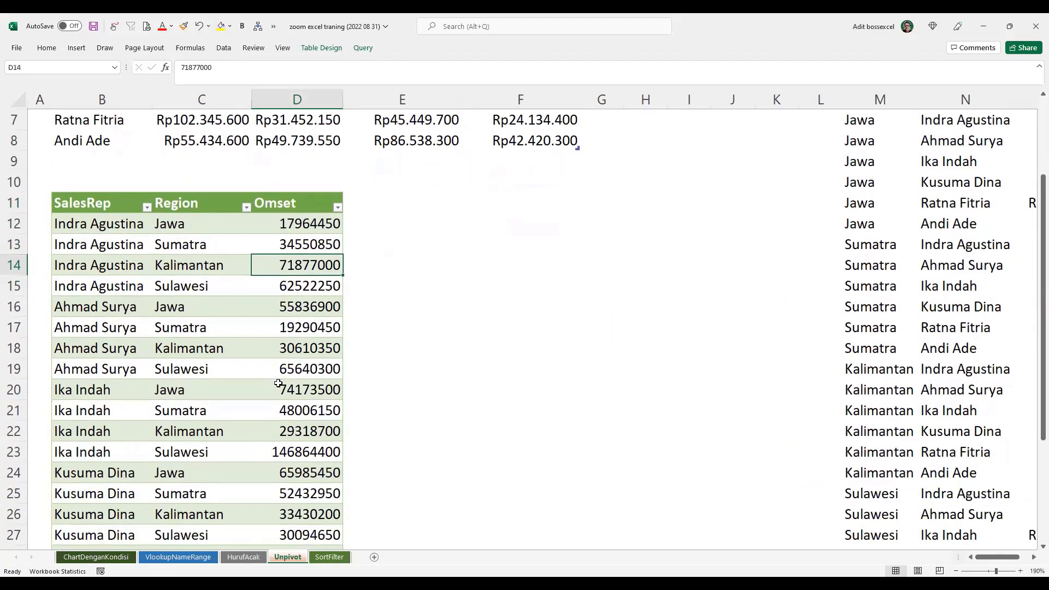
pyautogui.click(77, 48)
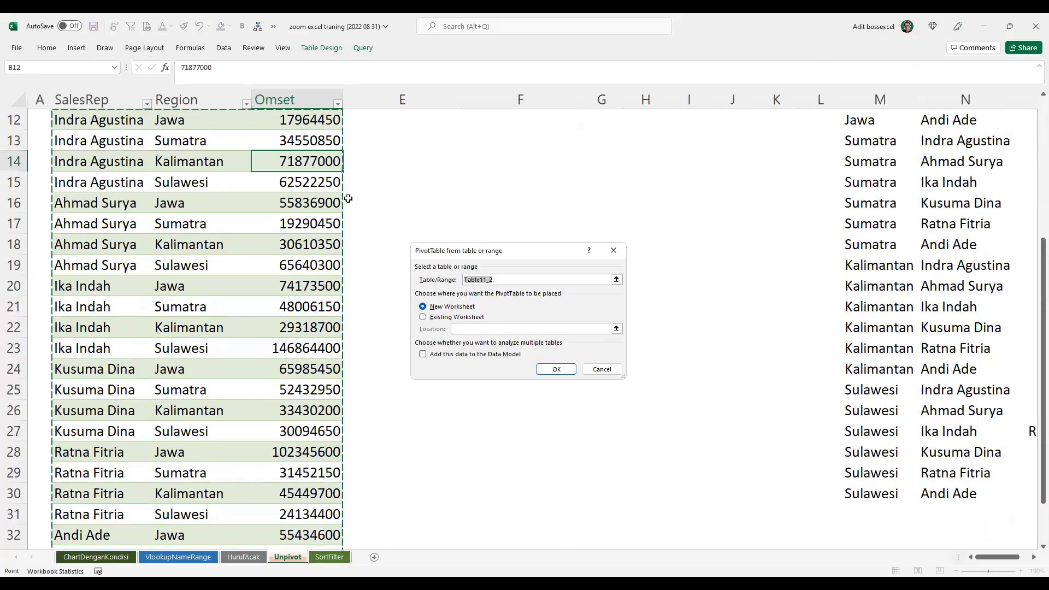
pyautogui.click(423, 317)
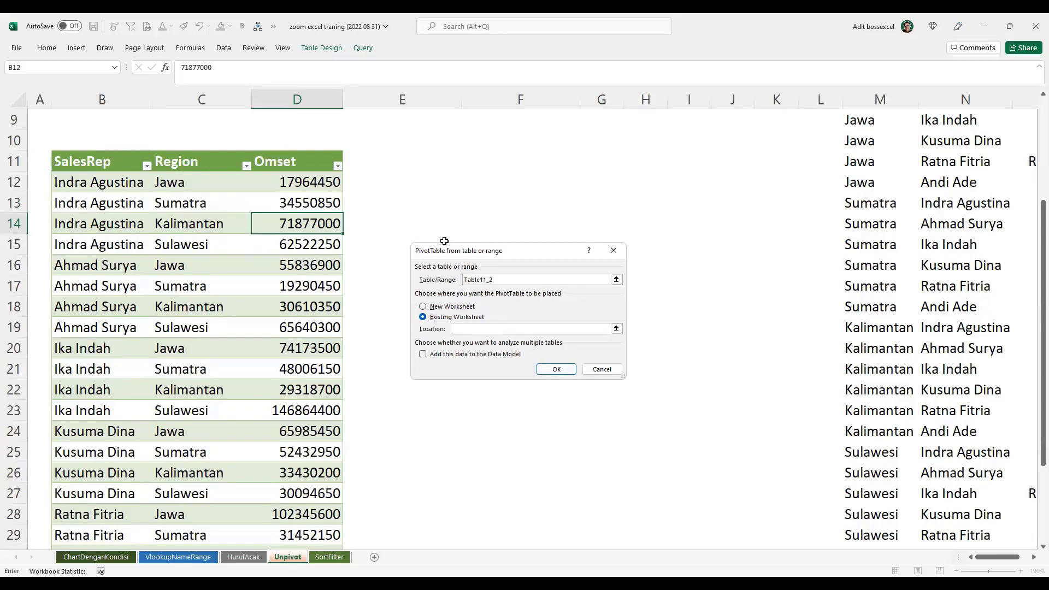
pyautogui.click(489, 162)
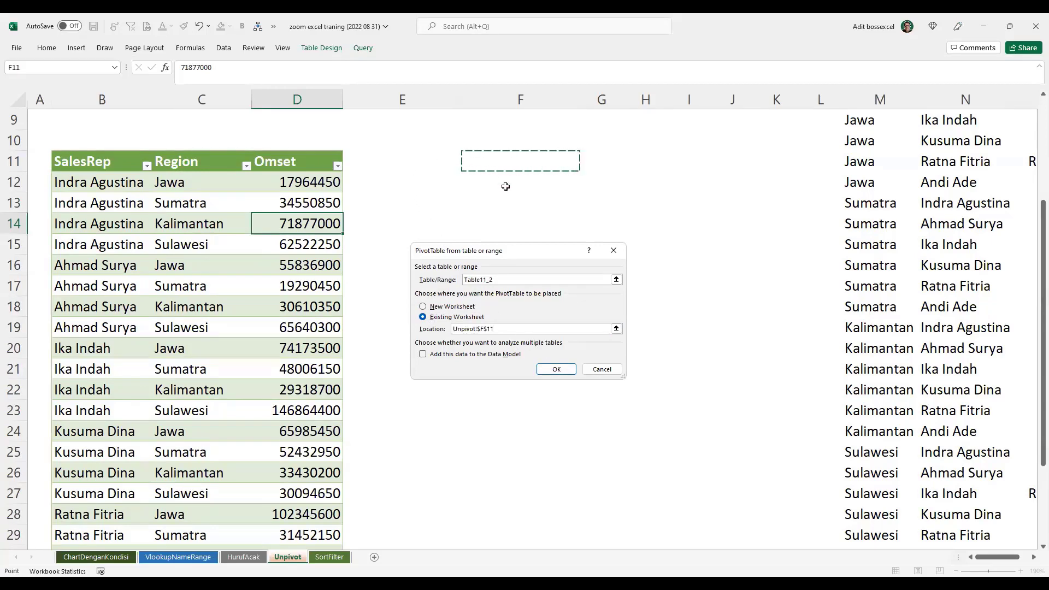
pyautogui.click(555, 370)
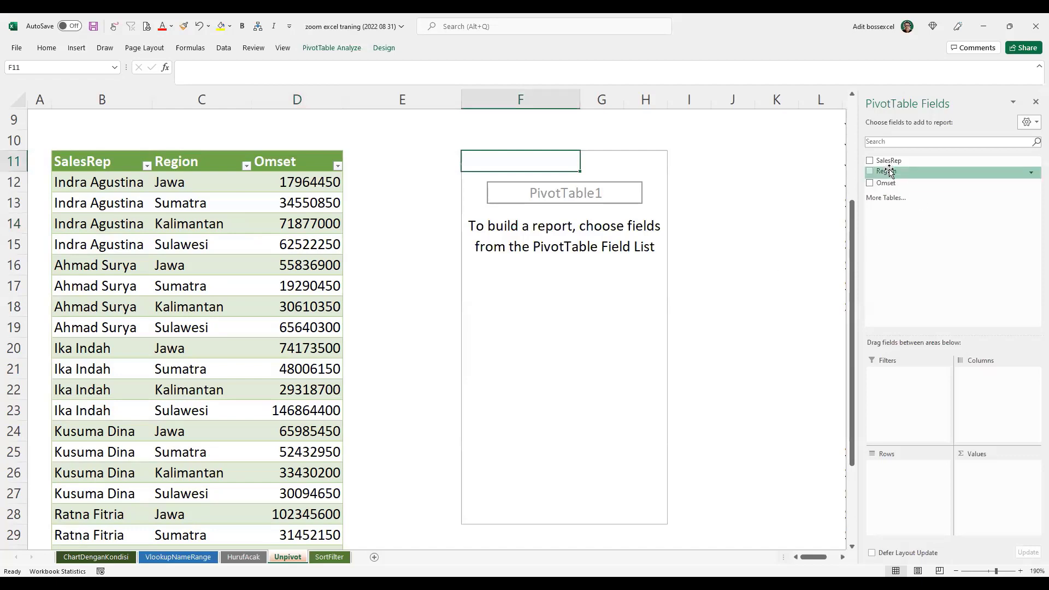
# Build the PivotTable with Region and SalesRep nested as rows and the sum of Omset as values.
pyautogui.moveTo(887, 171); pyautogui.dragTo(912, 466)
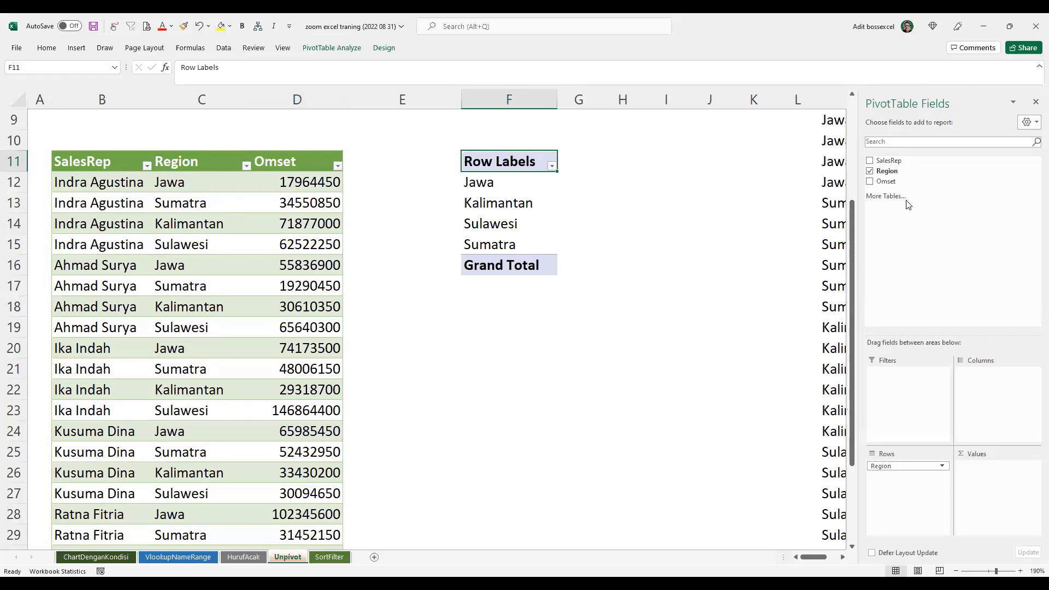
pyautogui.moveTo(902, 164); pyautogui.dragTo(919, 475)
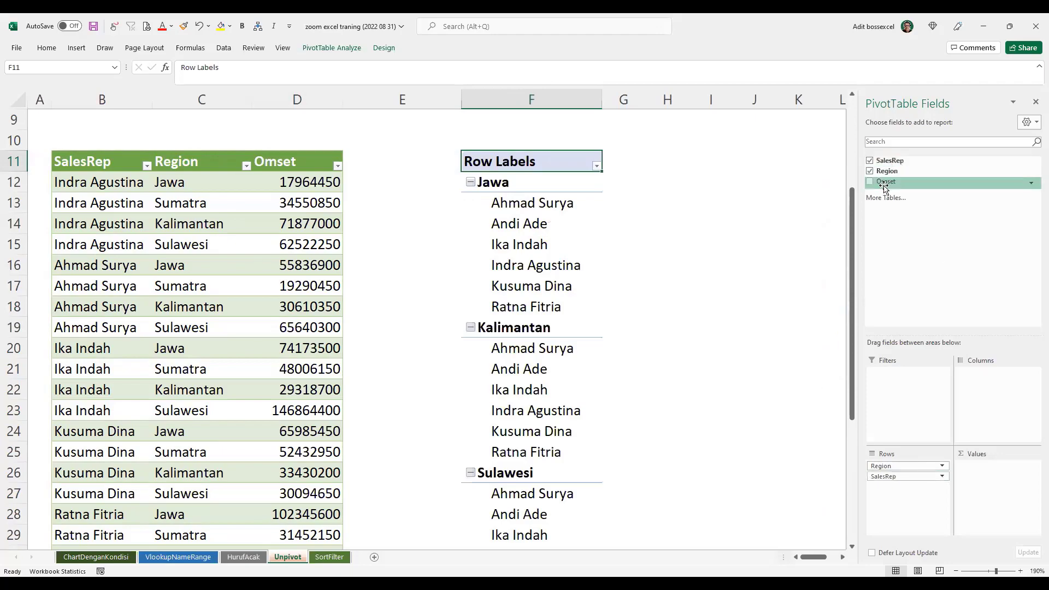
pyautogui.moveTo(914, 182); pyautogui.dragTo(984, 469)
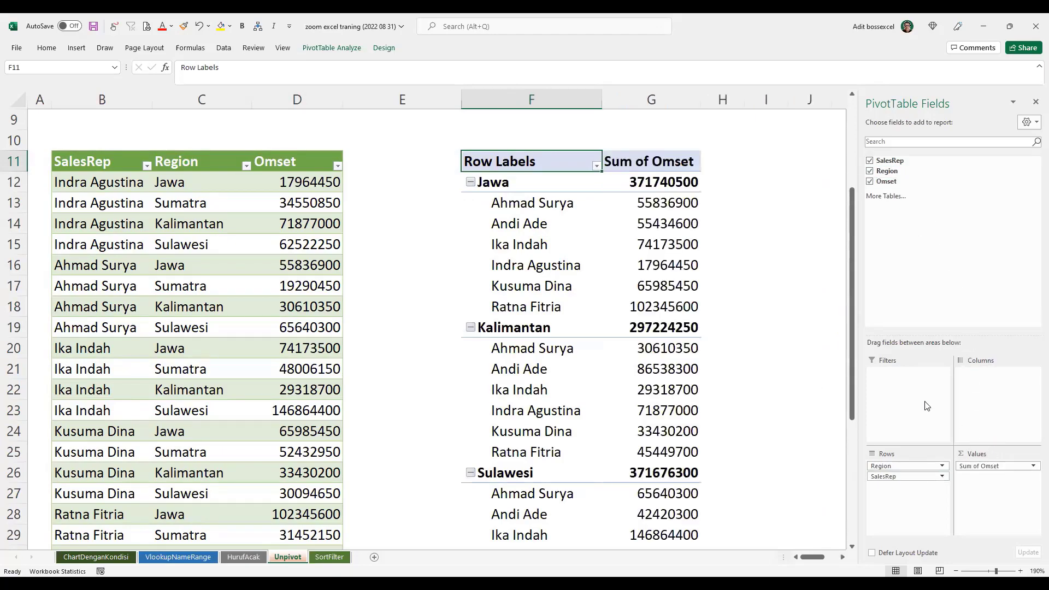
pyautogui.scroll(-1, 682, 323)
pyautogui.scroll(-2, 682, 323)
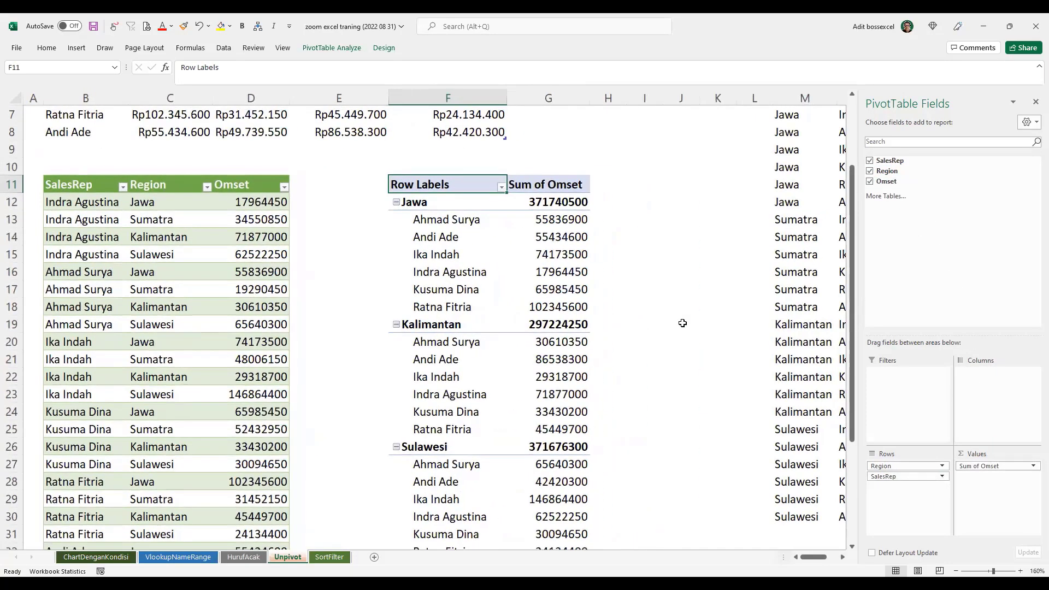
pyautogui.click(405, 257)
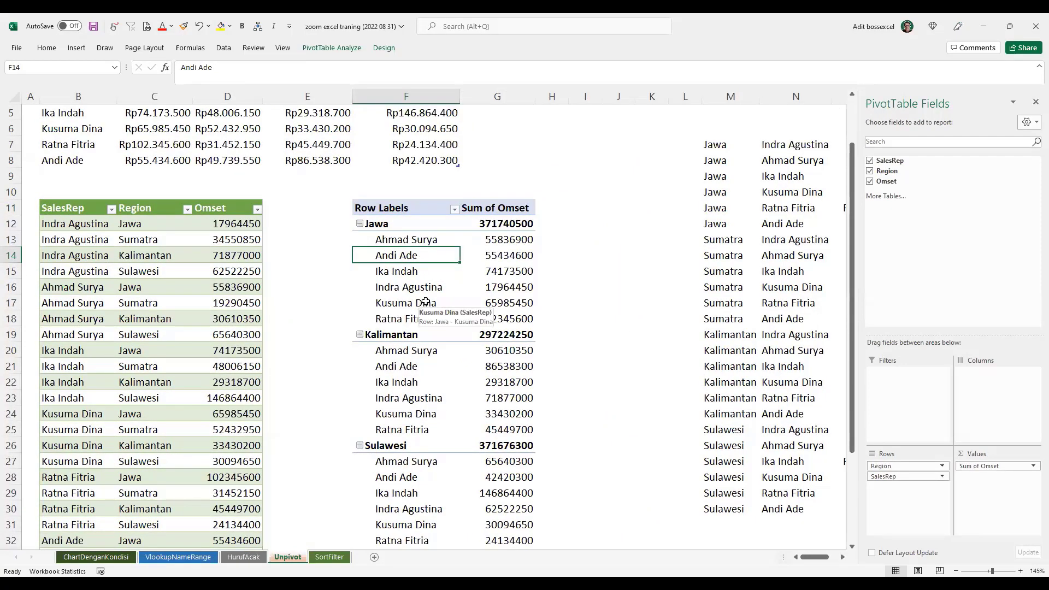
pyautogui.click(143, 241)
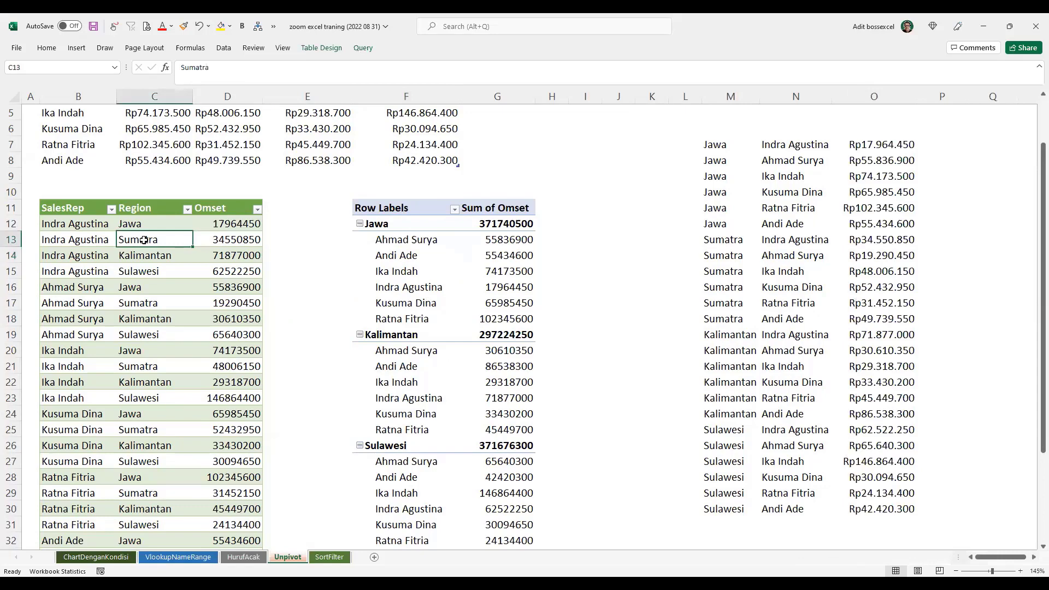
pyautogui.click(76, 48)
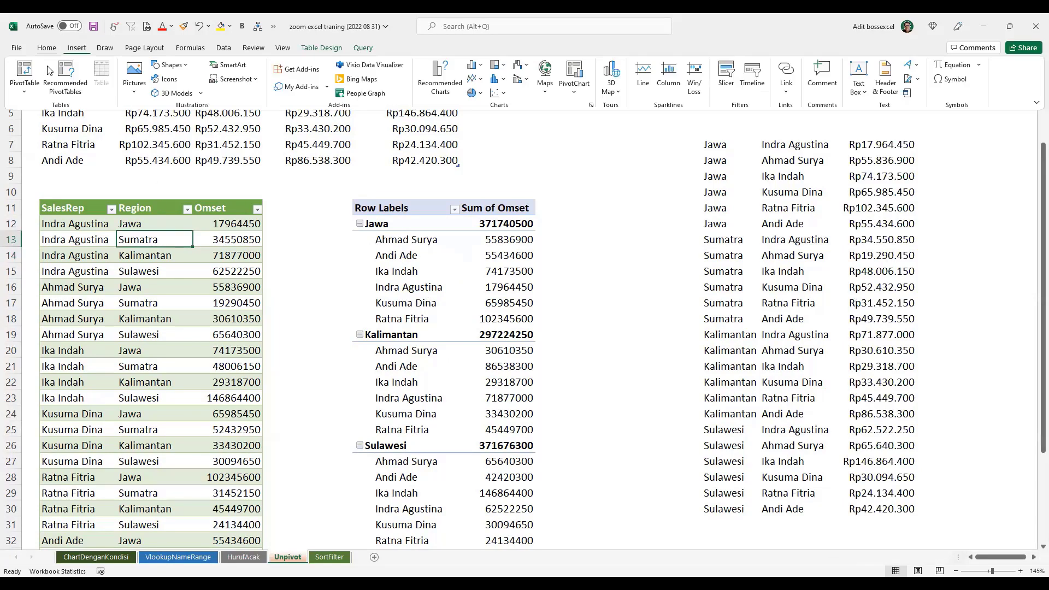
# Change the PivotTable's report layout to tabular form.
pyautogui.click(405, 257)
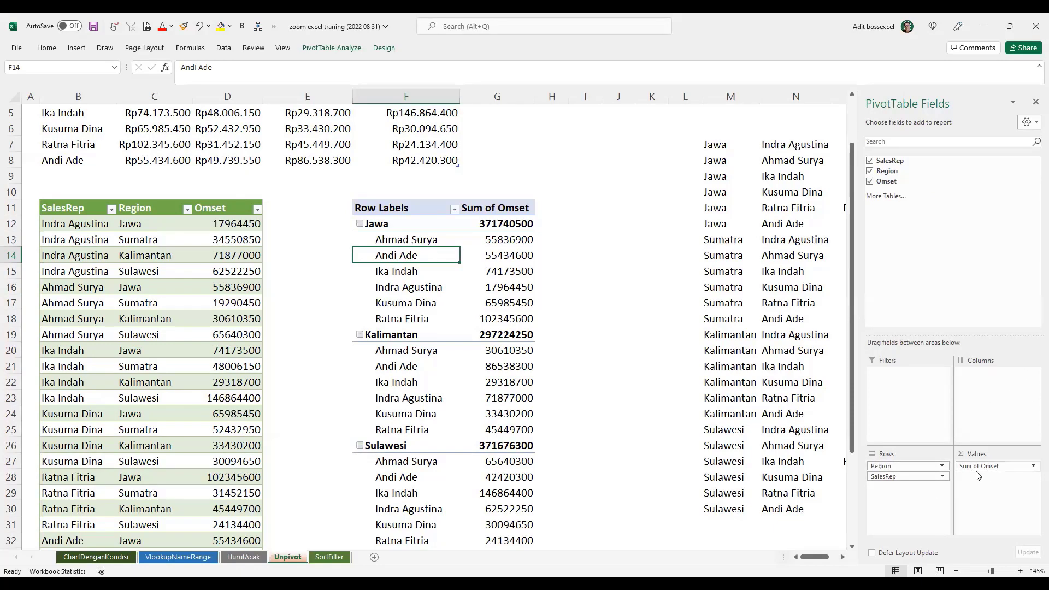
pyautogui.click(384, 48)
pyautogui.click(86, 82)
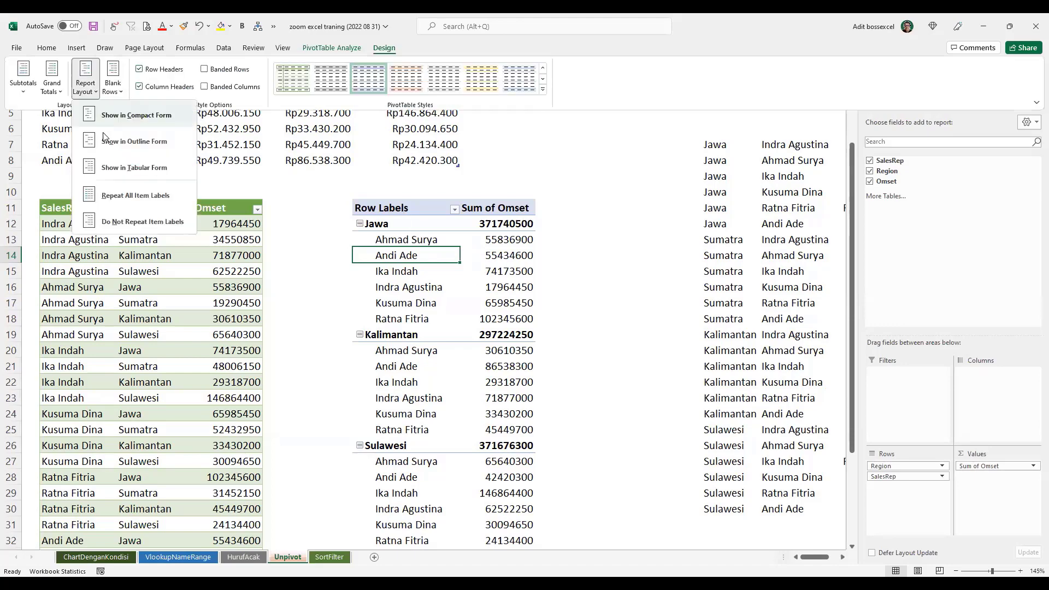
pyautogui.click(134, 167)
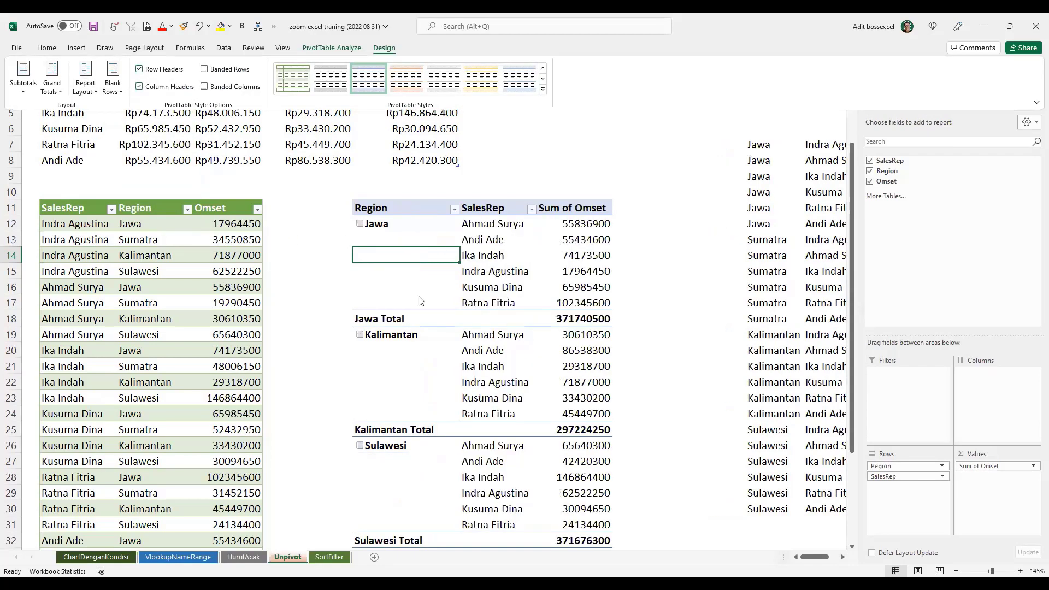
# Format the PivotTable's Sum of Omset values as Currency with the Rp symbol and 0 decimal places.
pyautogui.rightClick(576, 246)
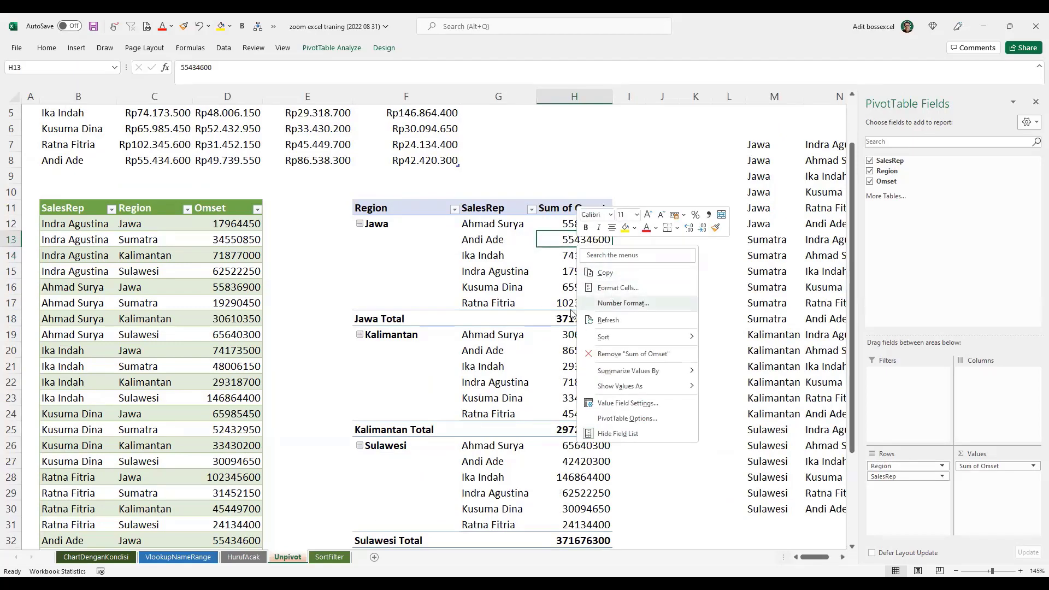
pyautogui.click(617, 304)
pyautogui.click(493, 229)
pyautogui.click(698, 419)
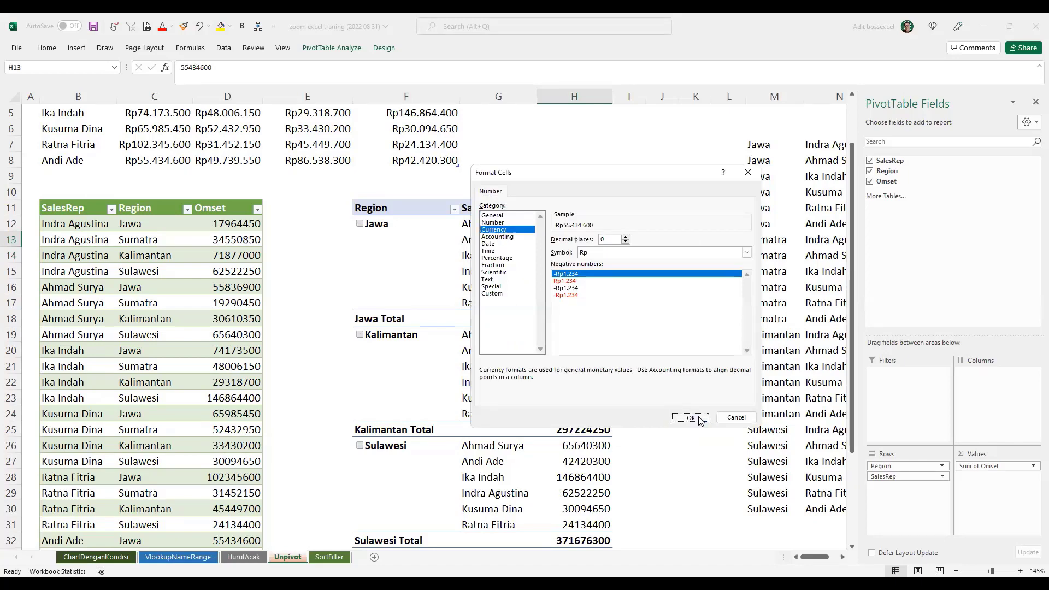
# Remove the Region subtotals from the PivotTable.
pyautogui.click(392, 315)
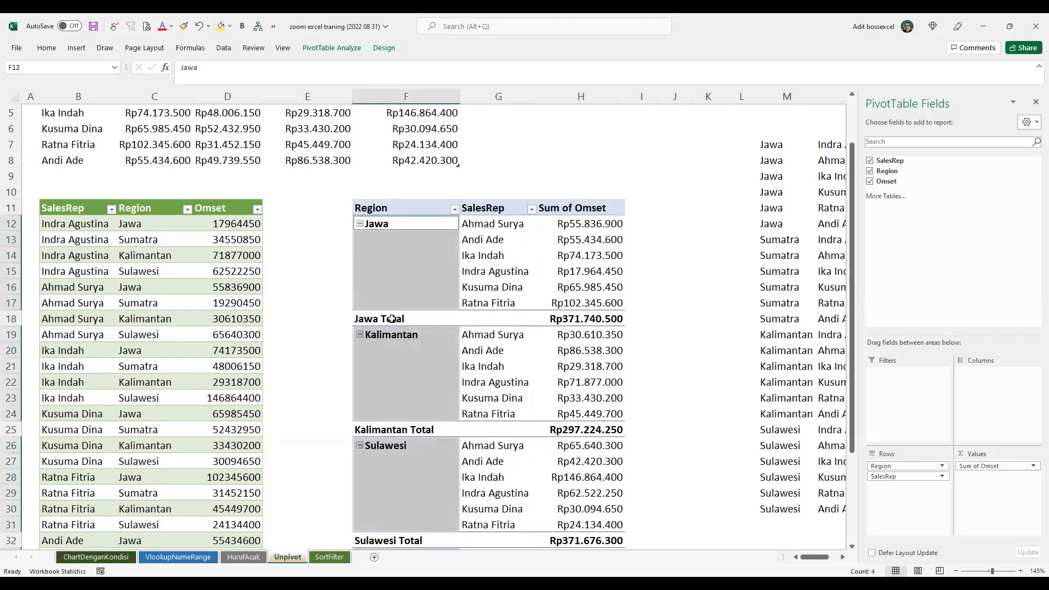
pyautogui.click(391, 318)
pyautogui.rightClick(383, 269)
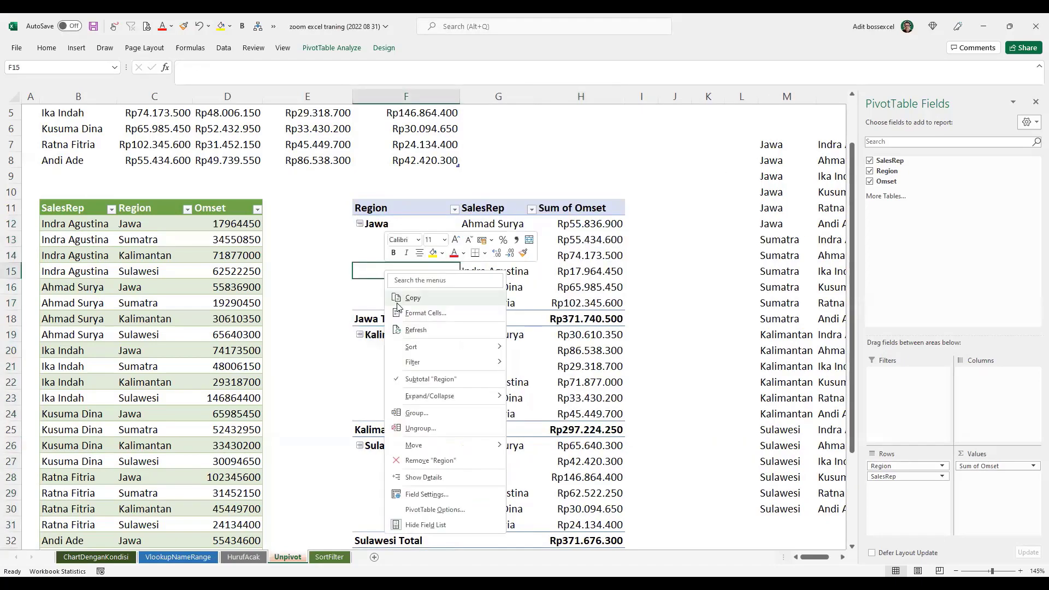
pyautogui.click(417, 382)
pyautogui.scroll(-1, 670, 392)
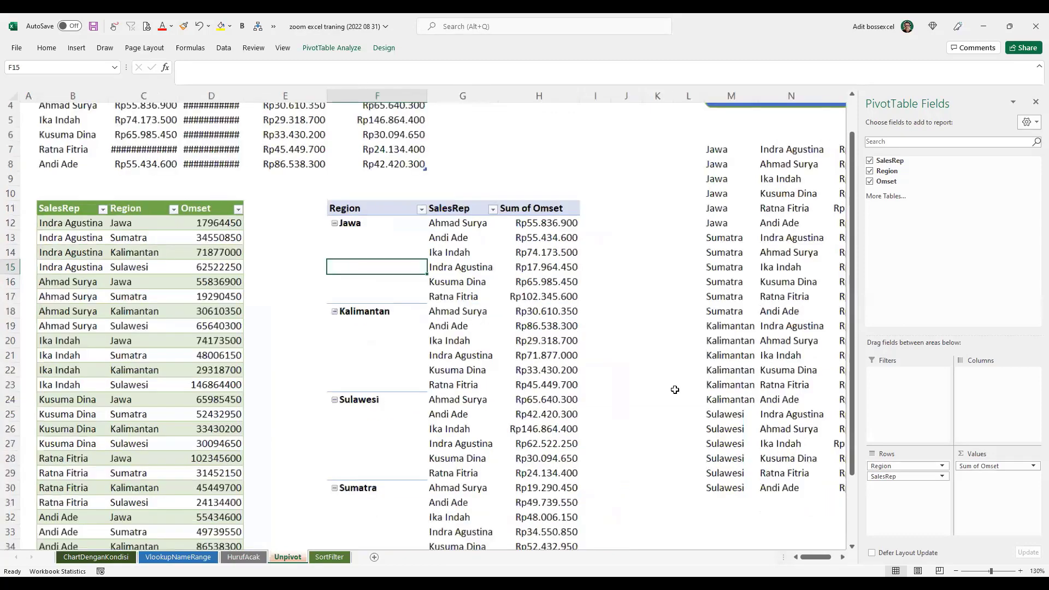
# Compare the PivotTable with the reference list, checking how region names are filled in on each row.
pyautogui.click(843, 557)
pyautogui.click(843, 556)
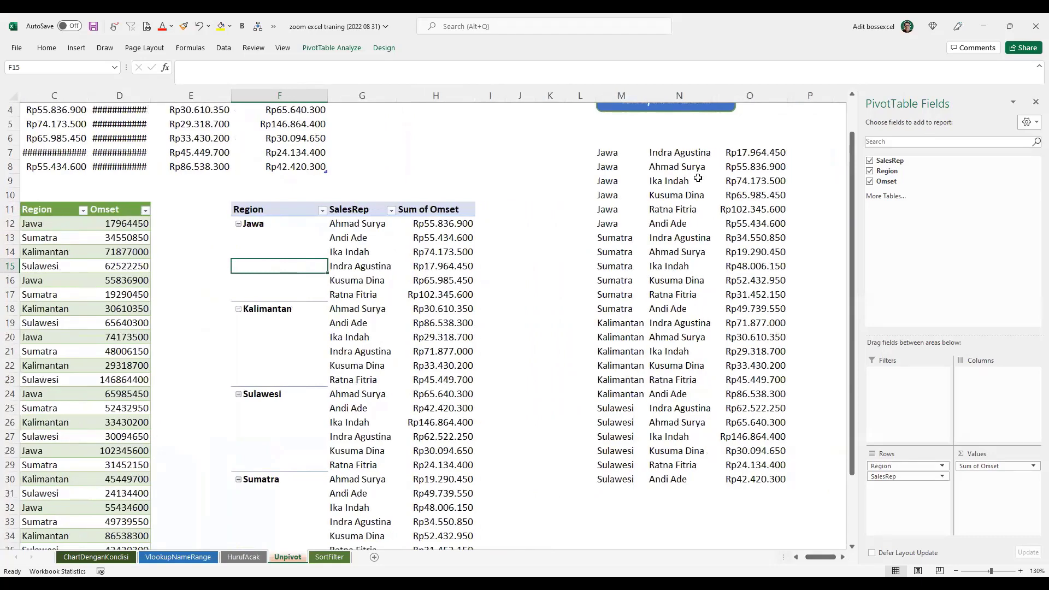
pyautogui.moveTo(616, 152); pyautogui.dragTo(737, 416)
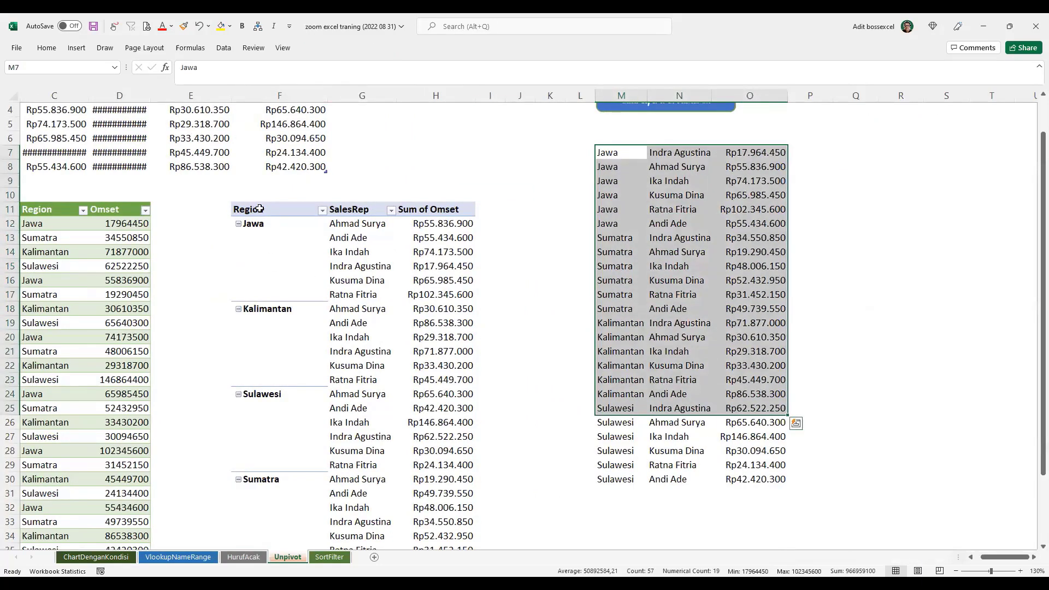
pyautogui.moveTo(257, 209); pyautogui.dragTo(408, 424)
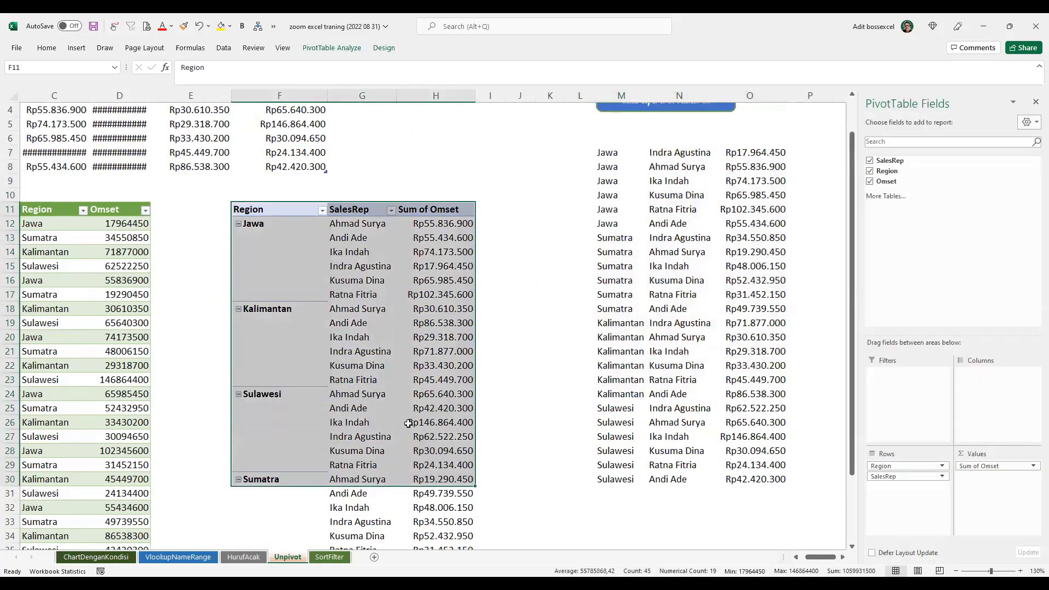
pyautogui.click(796, 556)
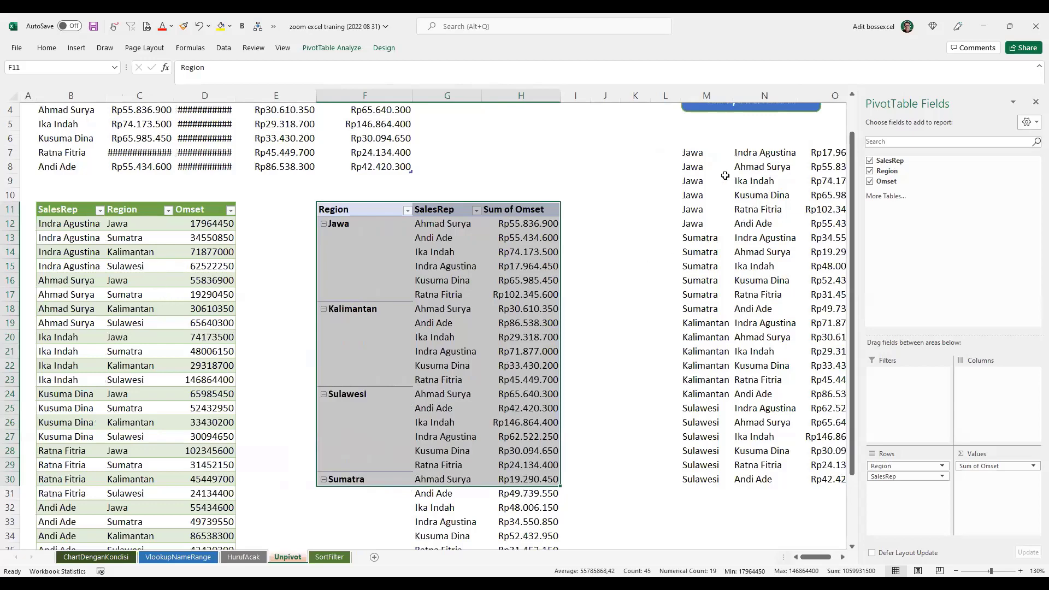
pyautogui.click(341, 236)
pyautogui.moveTo(341, 237); pyautogui.dragTo(343, 295)
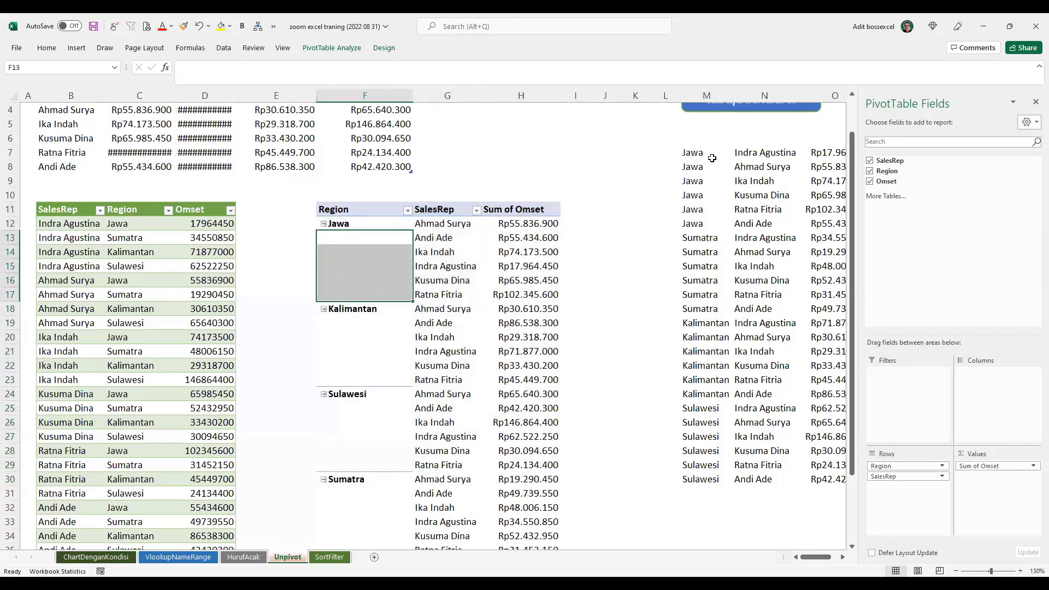
pyautogui.moveTo(690, 154); pyautogui.dragTo(690, 210)
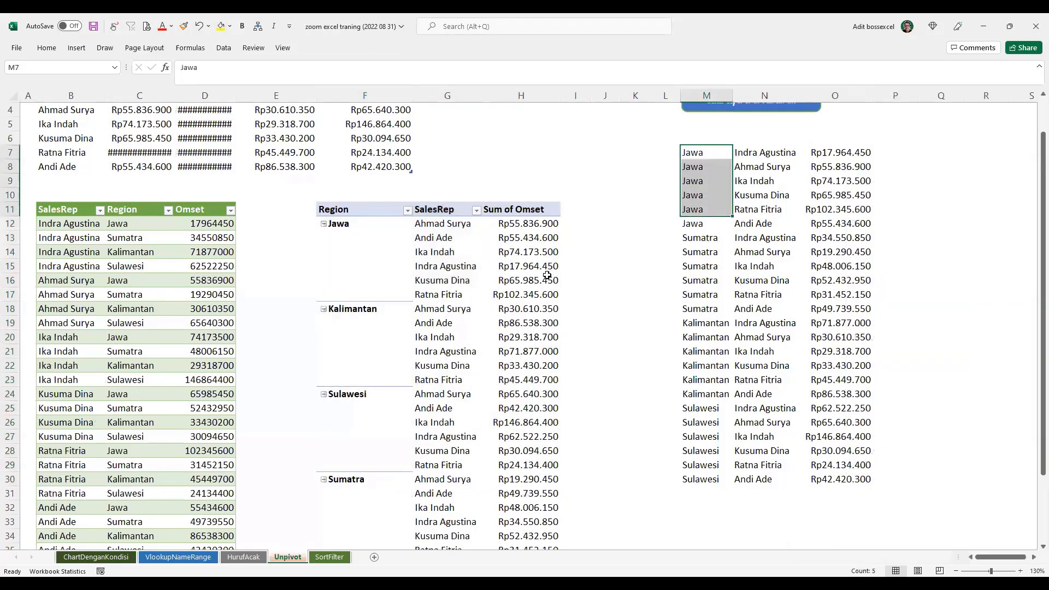
# Repeat all item labels in the PivotTable so each row shows its region name.
pyautogui.click(346, 227)
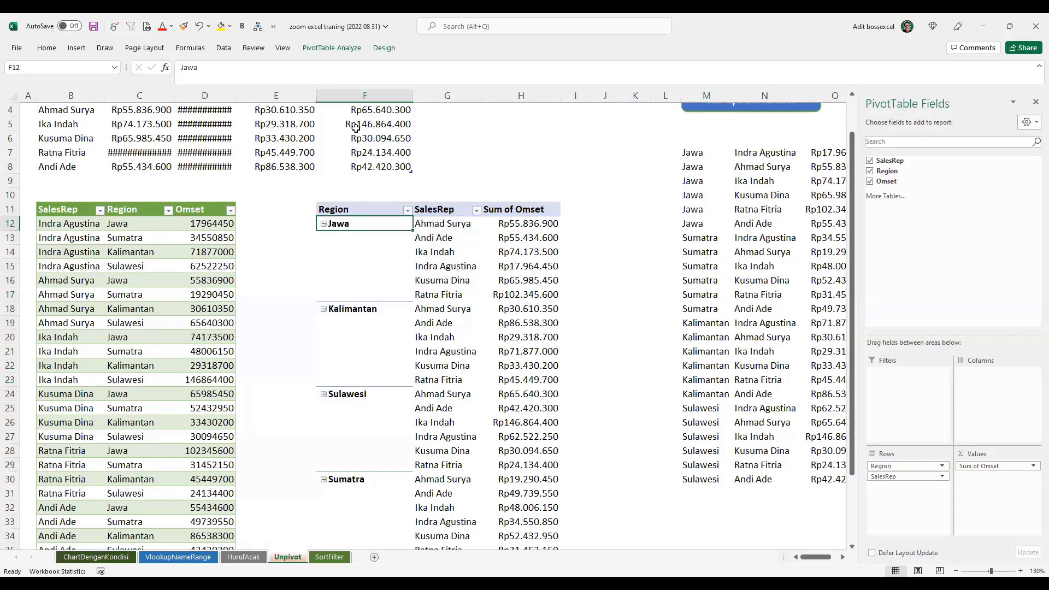
pyautogui.click(384, 48)
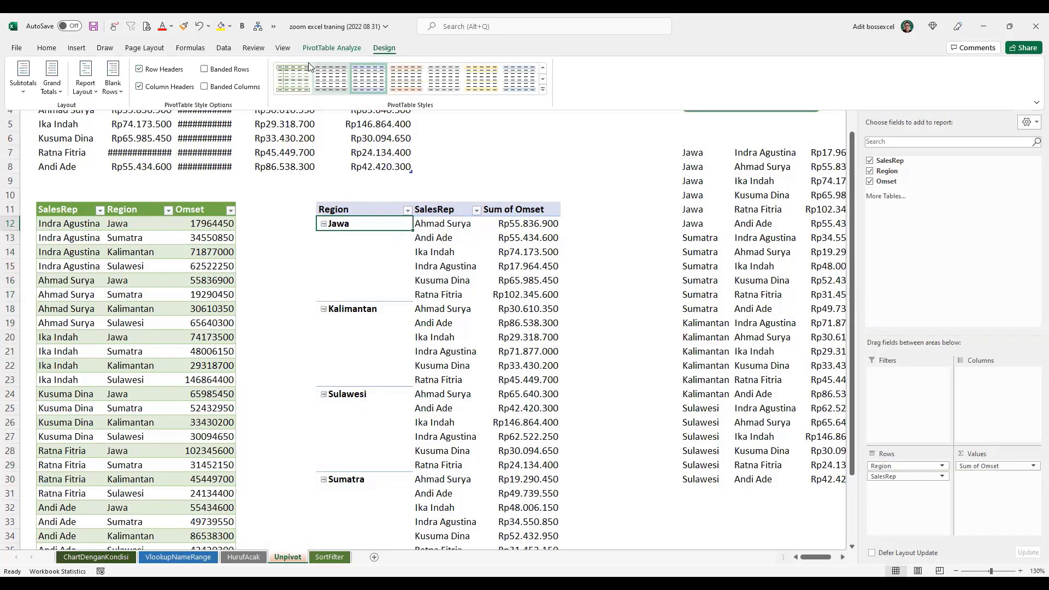
pyautogui.click(77, 93)
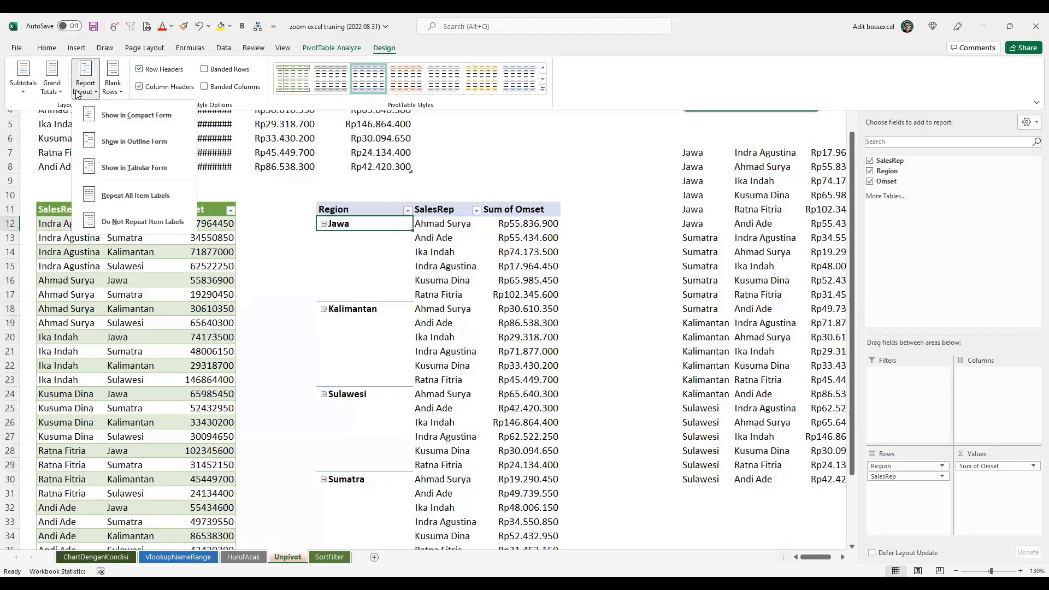
pyautogui.click(112, 201)
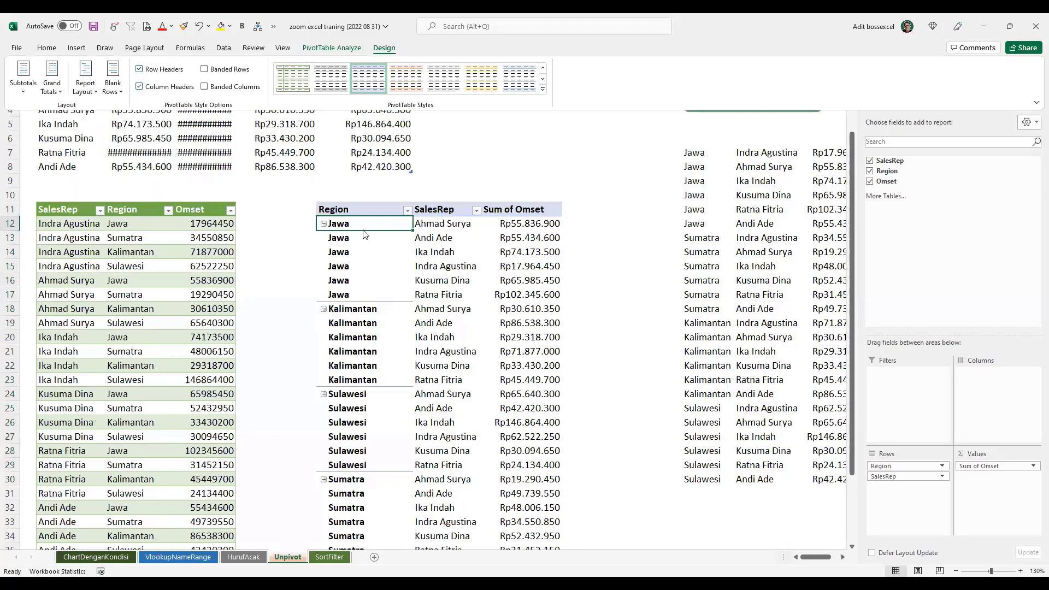
pyautogui.click(366, 255)
pyautogui.click(368, 280)
pyautogui.click(371, 304)
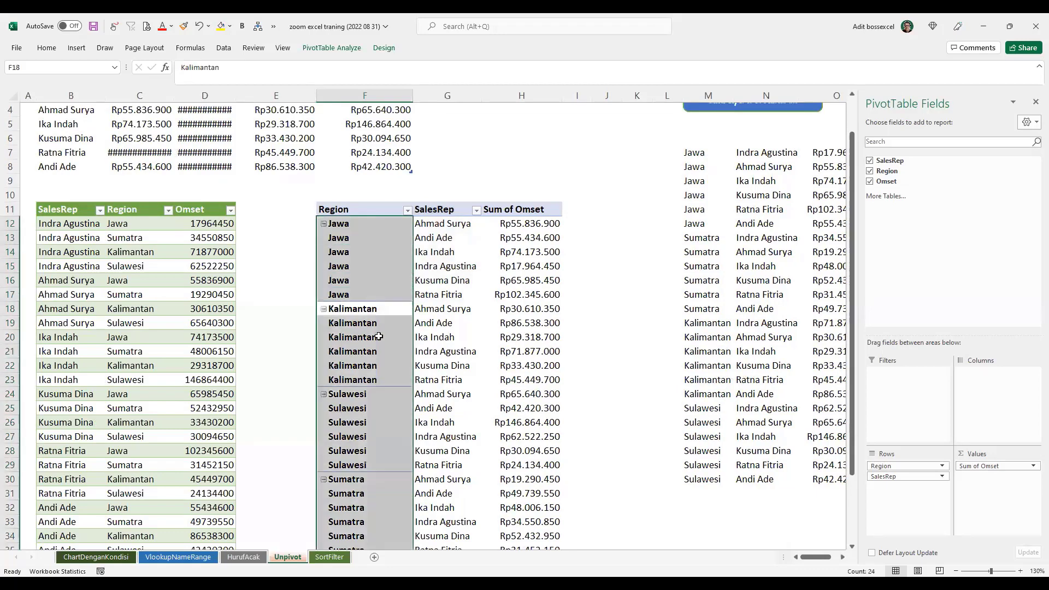
pyautogui.click(462, 267)
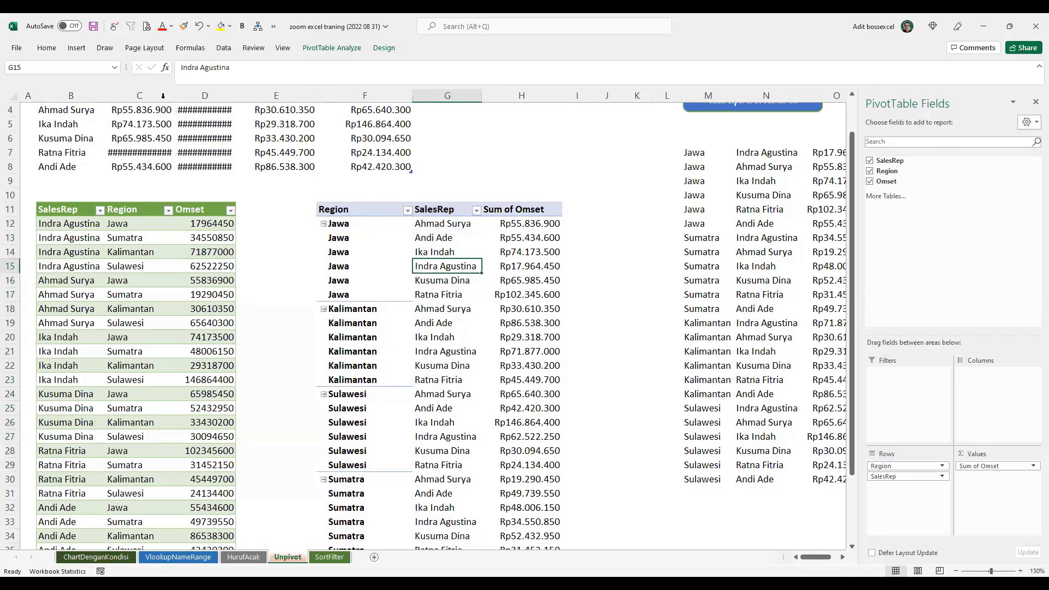
# AutoFit the widths of columns C and D and deselect them.
pyautogui.moveTo(140, 96); pyautogui.dragTo(237, 98)
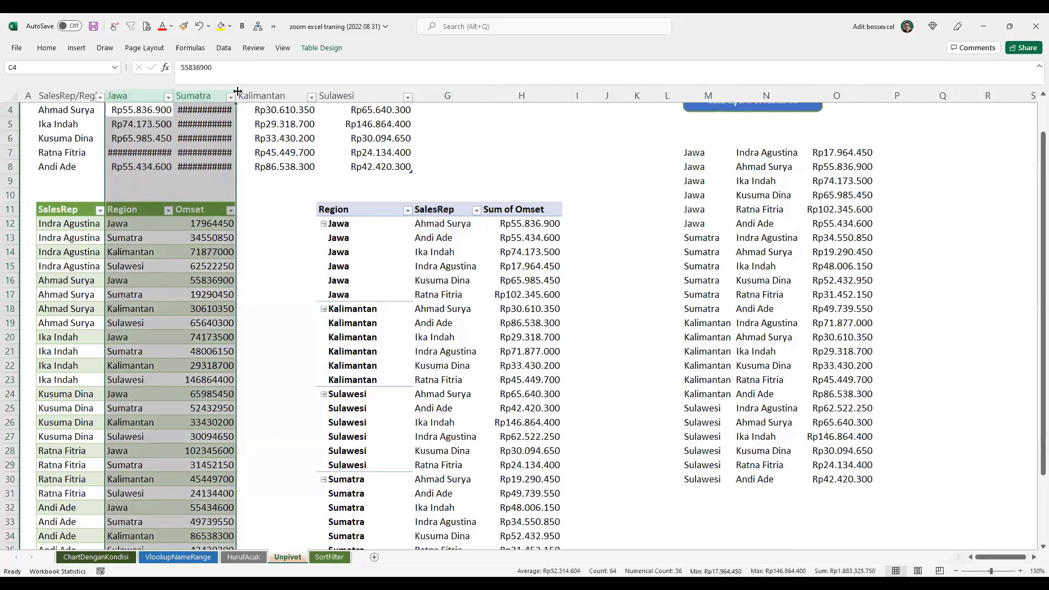
pyautogui.doubleClick(236, 98)
pyautogui.scroll(1, 350, 251)
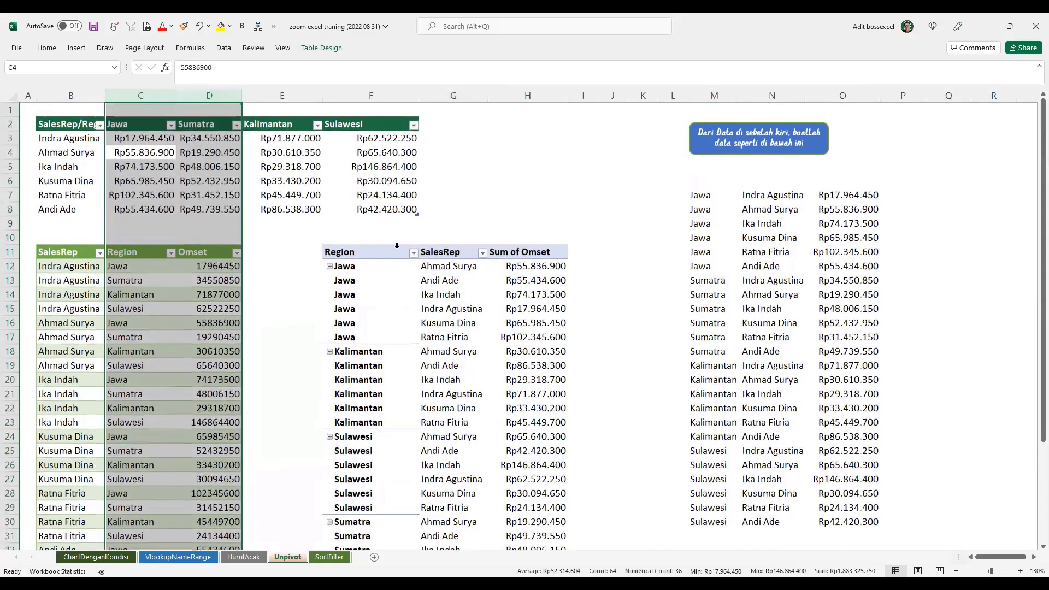
pyautogui.click(485, 185)
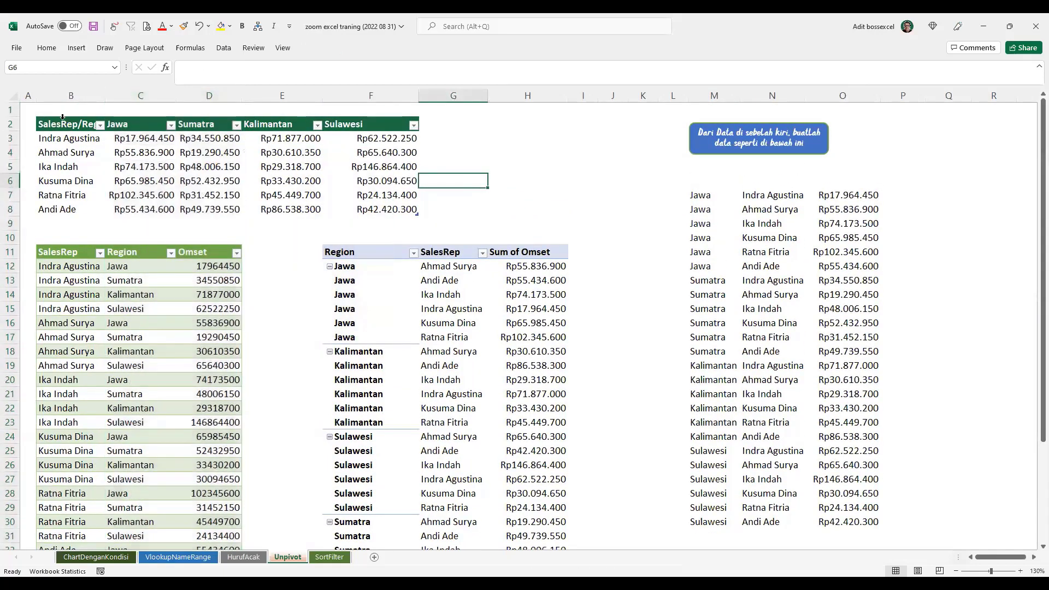
# Review the original regional sales table against the unpivoted table and the finished PivotTable.
pyautogui.click(66, 117)
pyautogui.moveTo(69, 124); pyautogui.dragTo(391, 210)
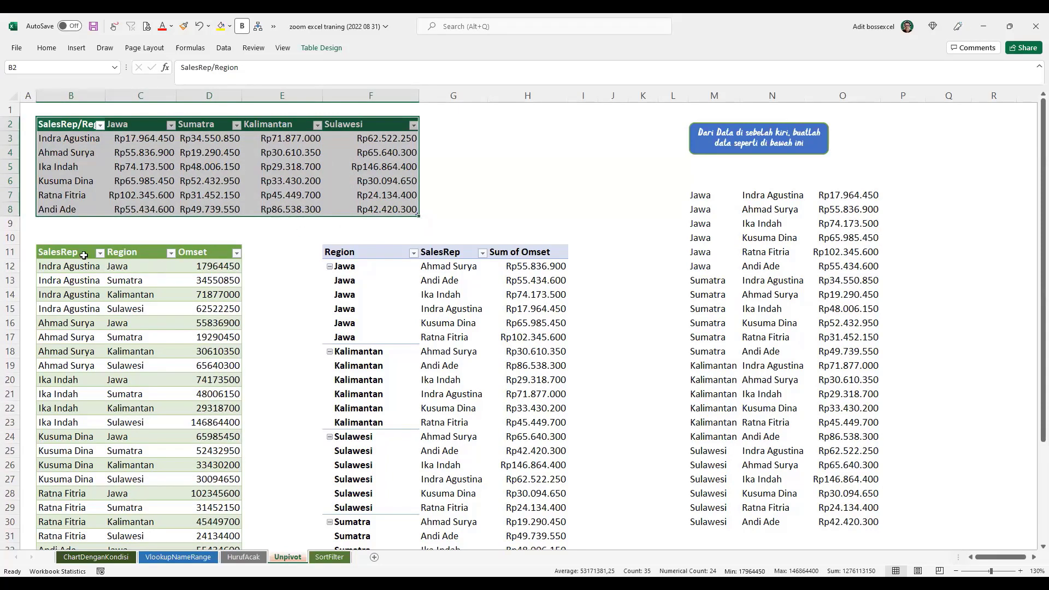
pyautogui.moveTo(78, 253); pyautogui.dragTo(214, 468)
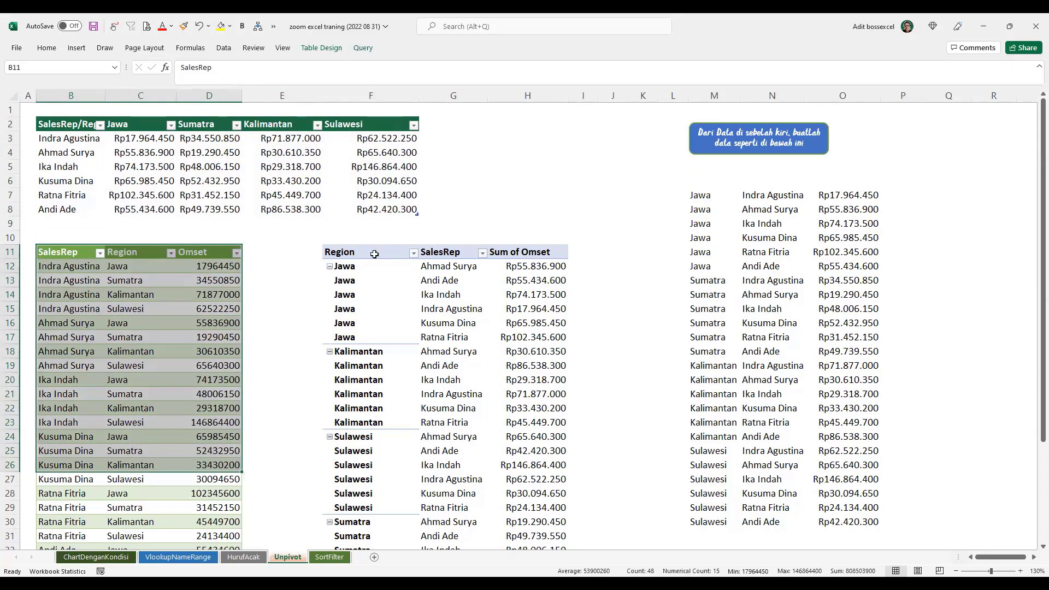
pyautogui.moveTo(375, 253); pyautogui.dragTo(504, 497)
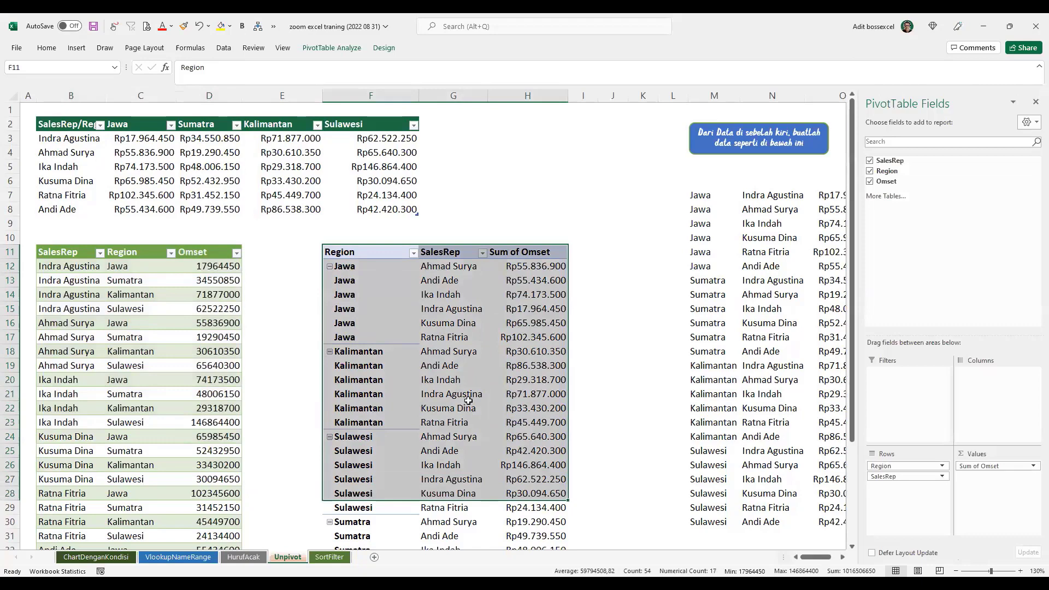
pyautogui.moveTo(498, 451)
pyautogui.moveTo(68, 124); pyautogui.dragTo(373, 208)
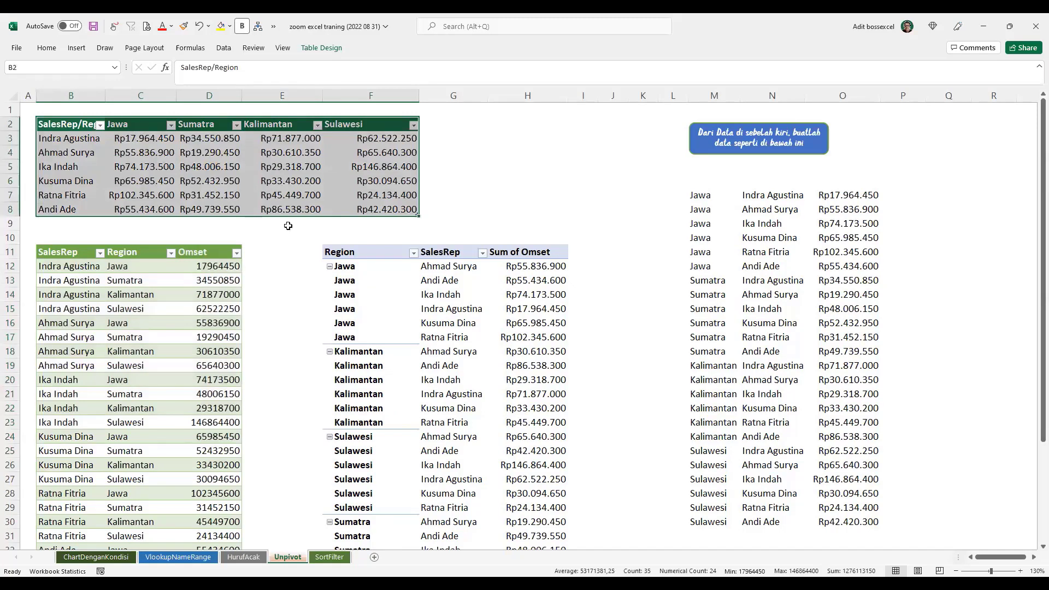
pyautogui.moveTo(371, 256); pyautogui.dragTo(512, 494)
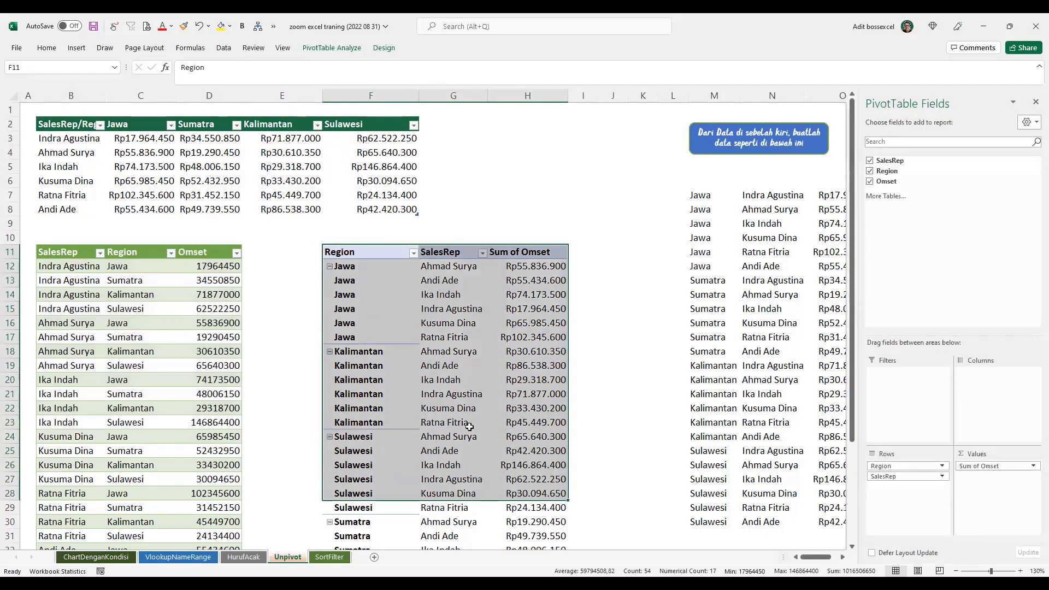
pyautogui.click(200, 162)
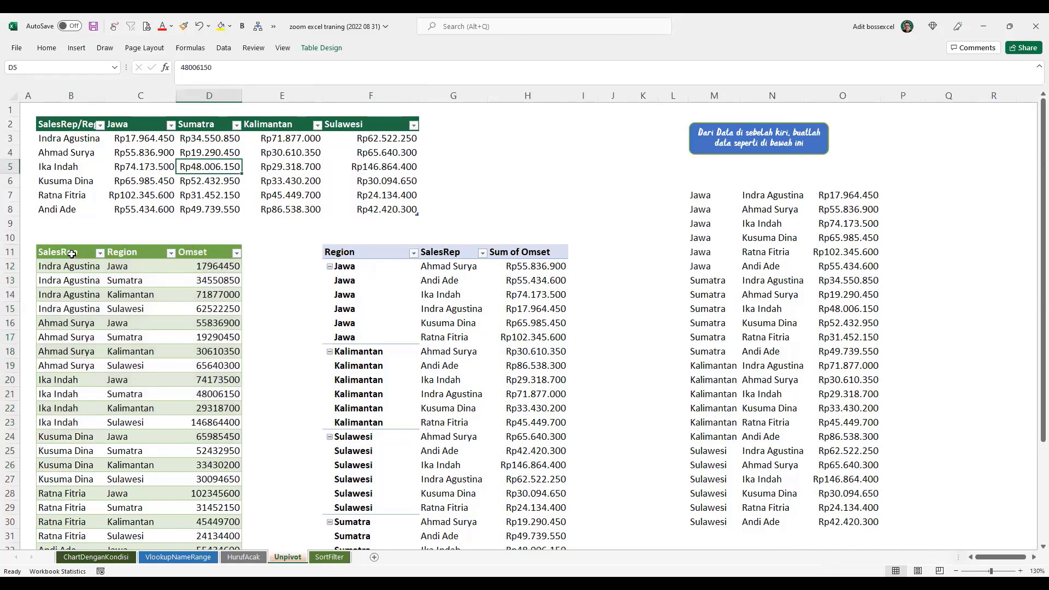
pyautogui.moveTo(74, 254); pyautogui.dragTo(209, 492)
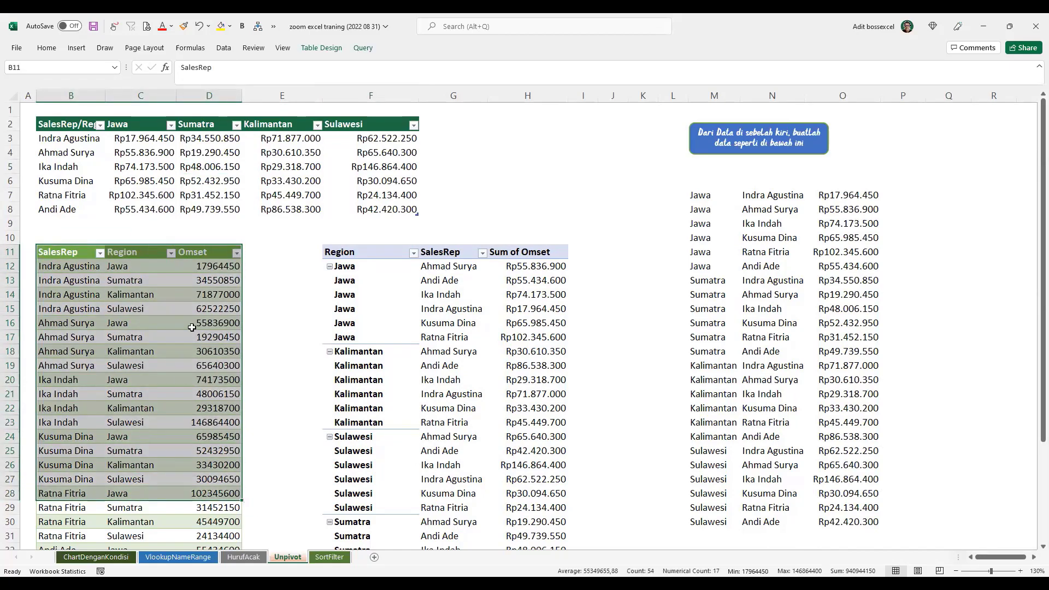
pyautogui.moveTo(382, 252); pyautogui.dragTo(546, 426)
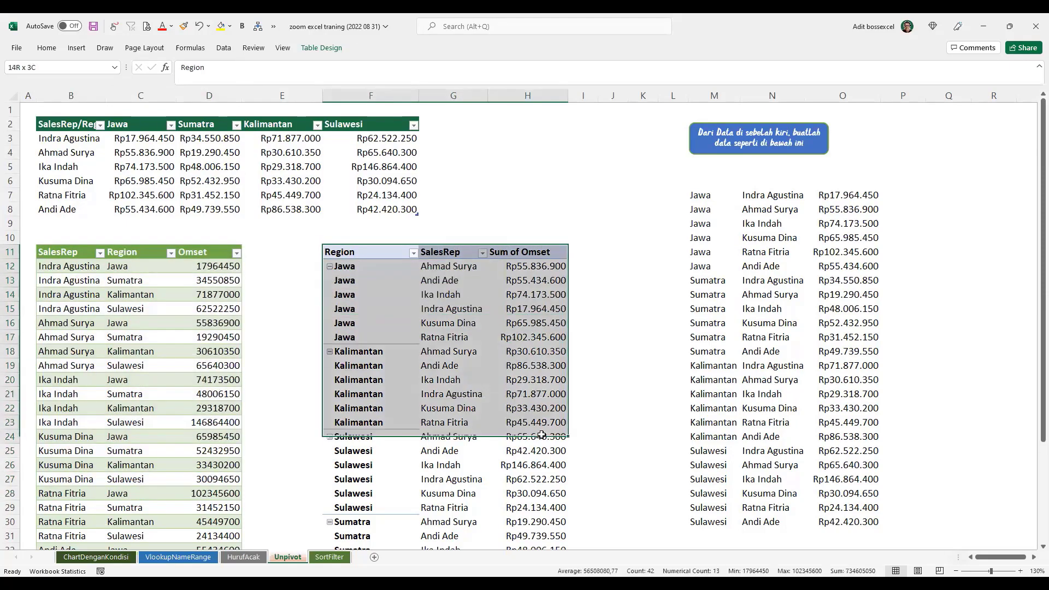